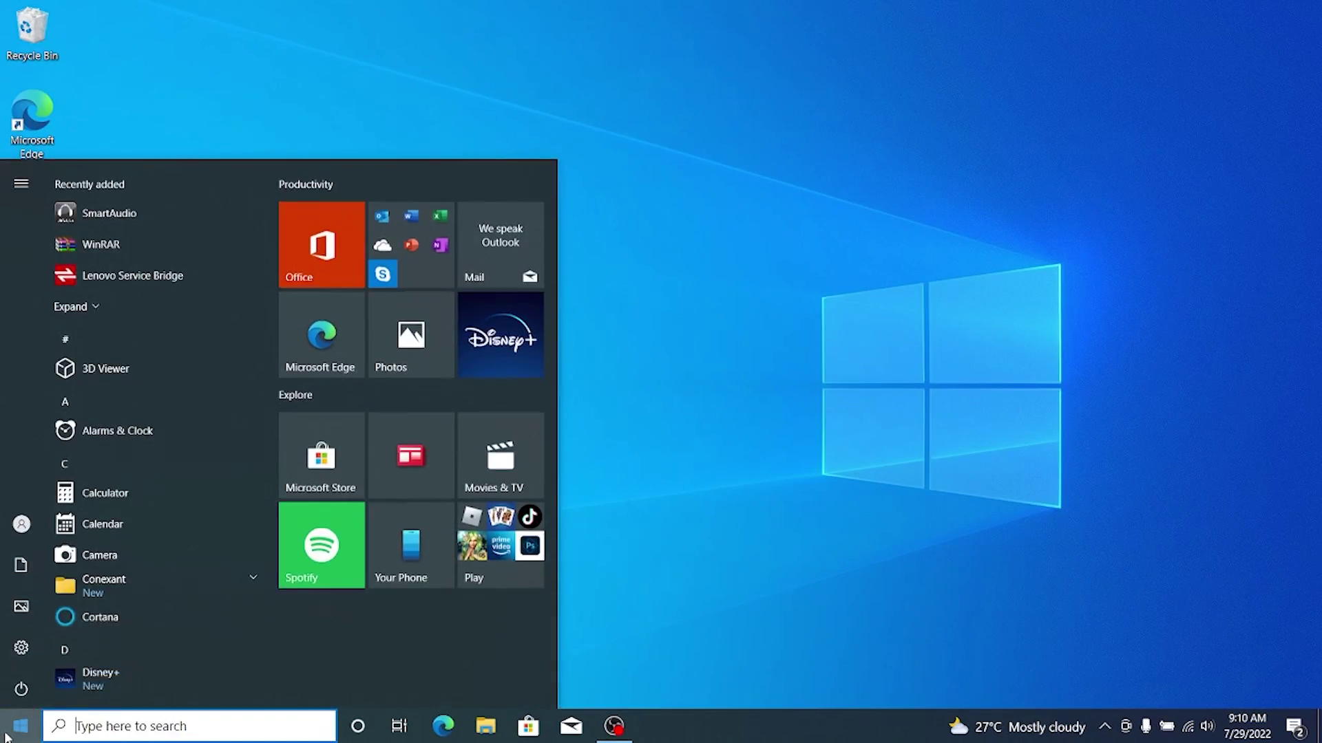
# - Open Services, stop the Windows Update service and set its startup type to Disabled
pyautogui.write('services')
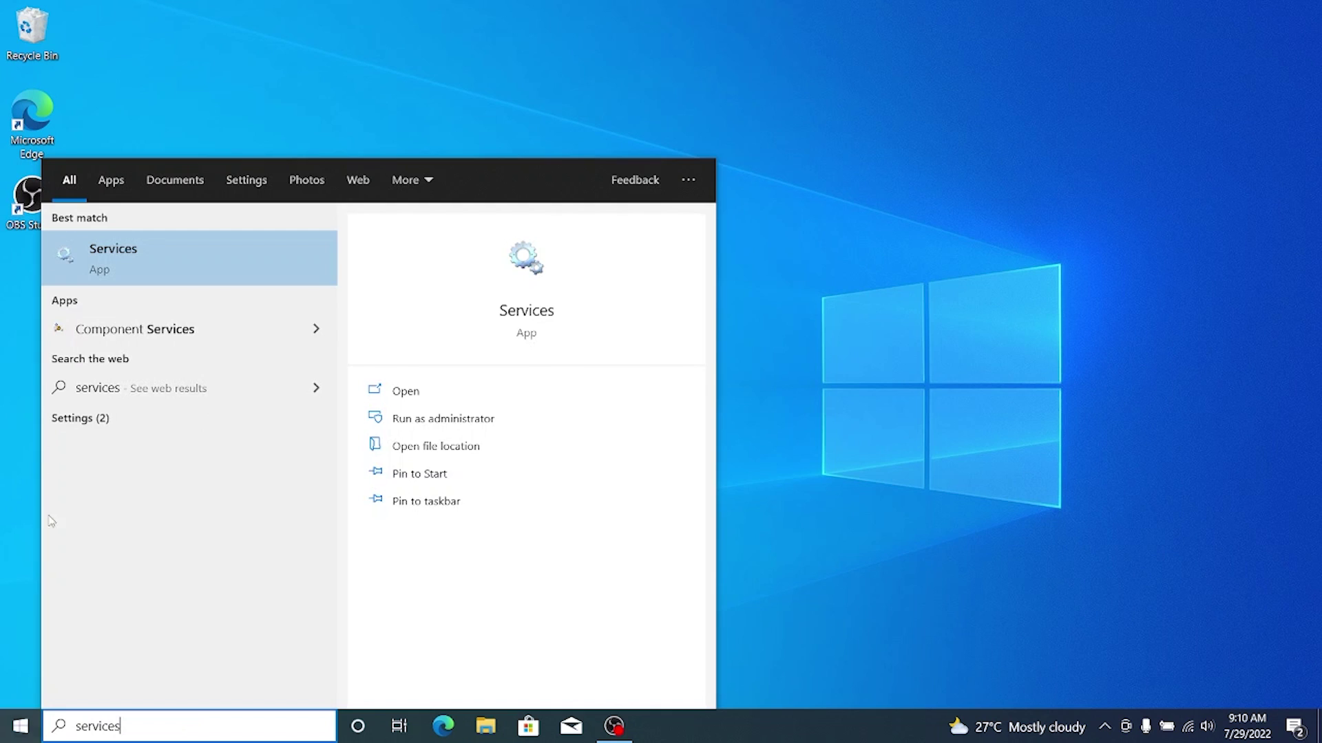
pyautogui.click(130, 251)
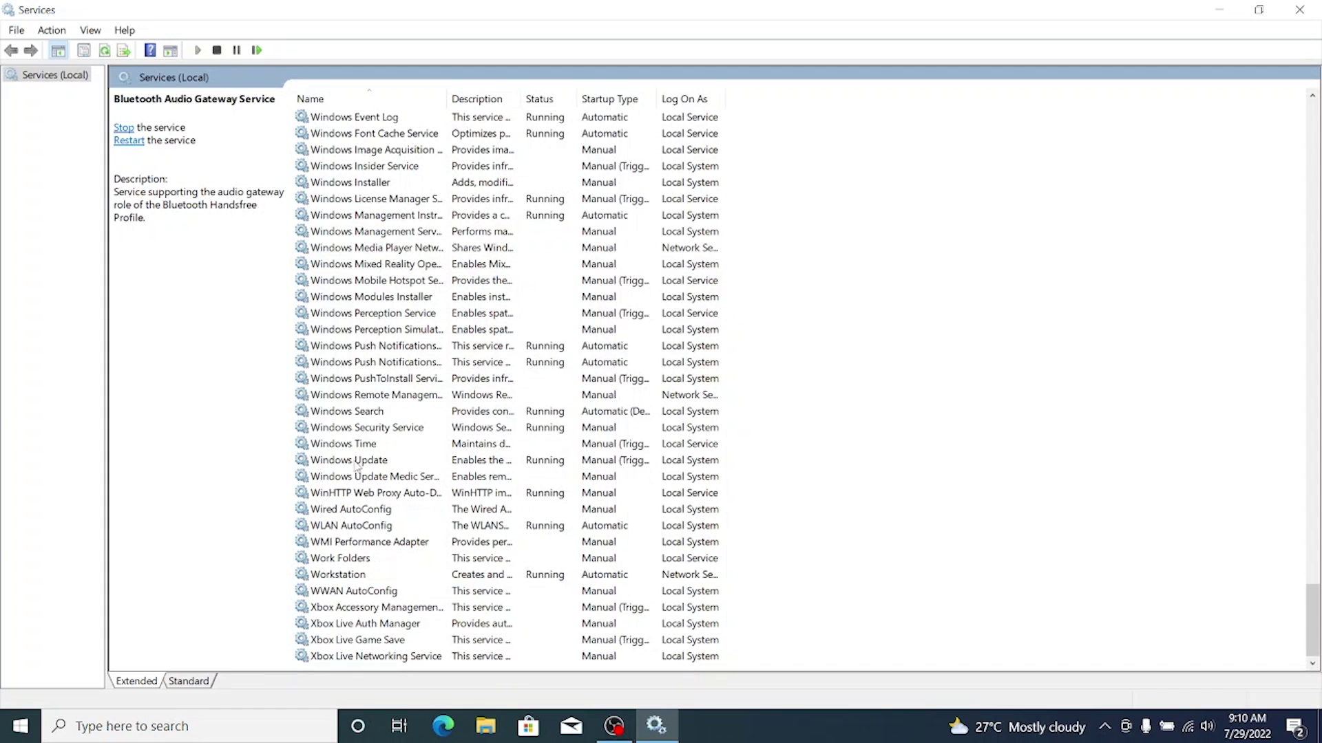
pyautogui.click(356, 460)
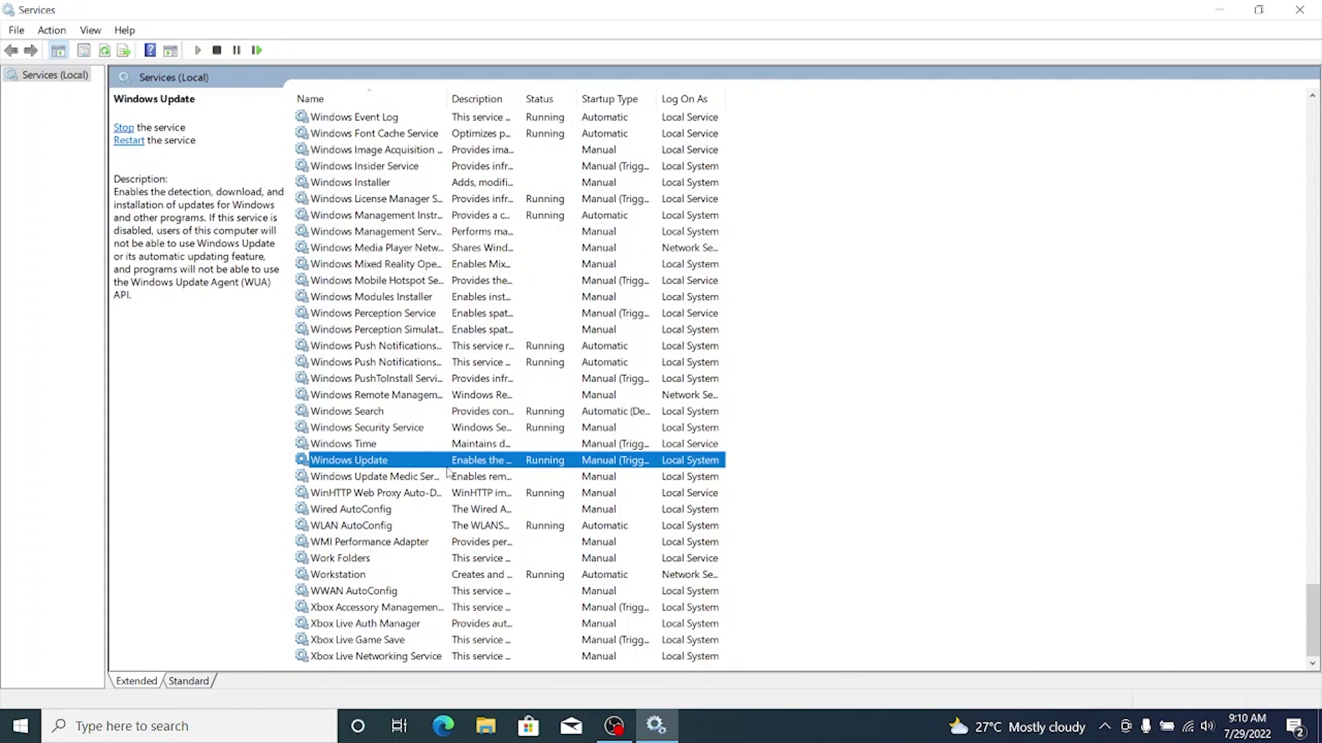
pyautogui.rightClick(377, 464)
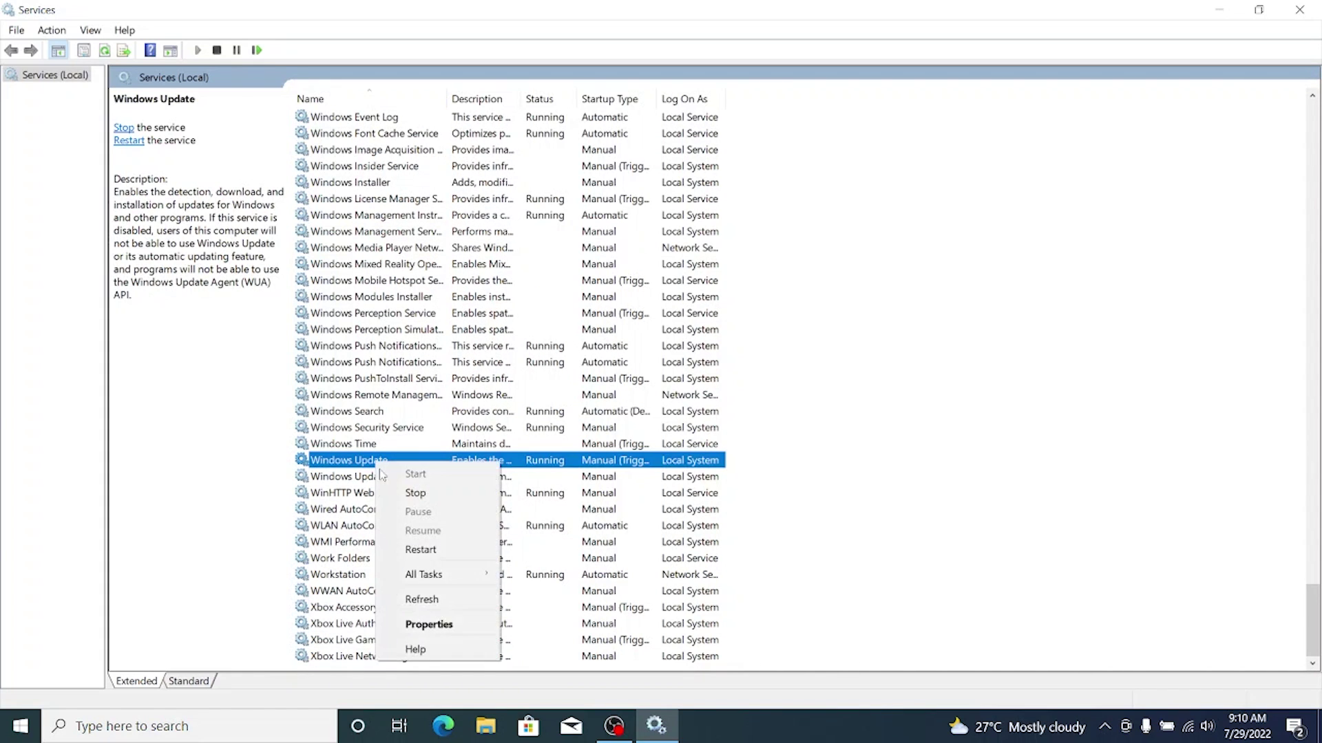
pyautogui.click(413, 627)
pyautogui.click(611, 344)
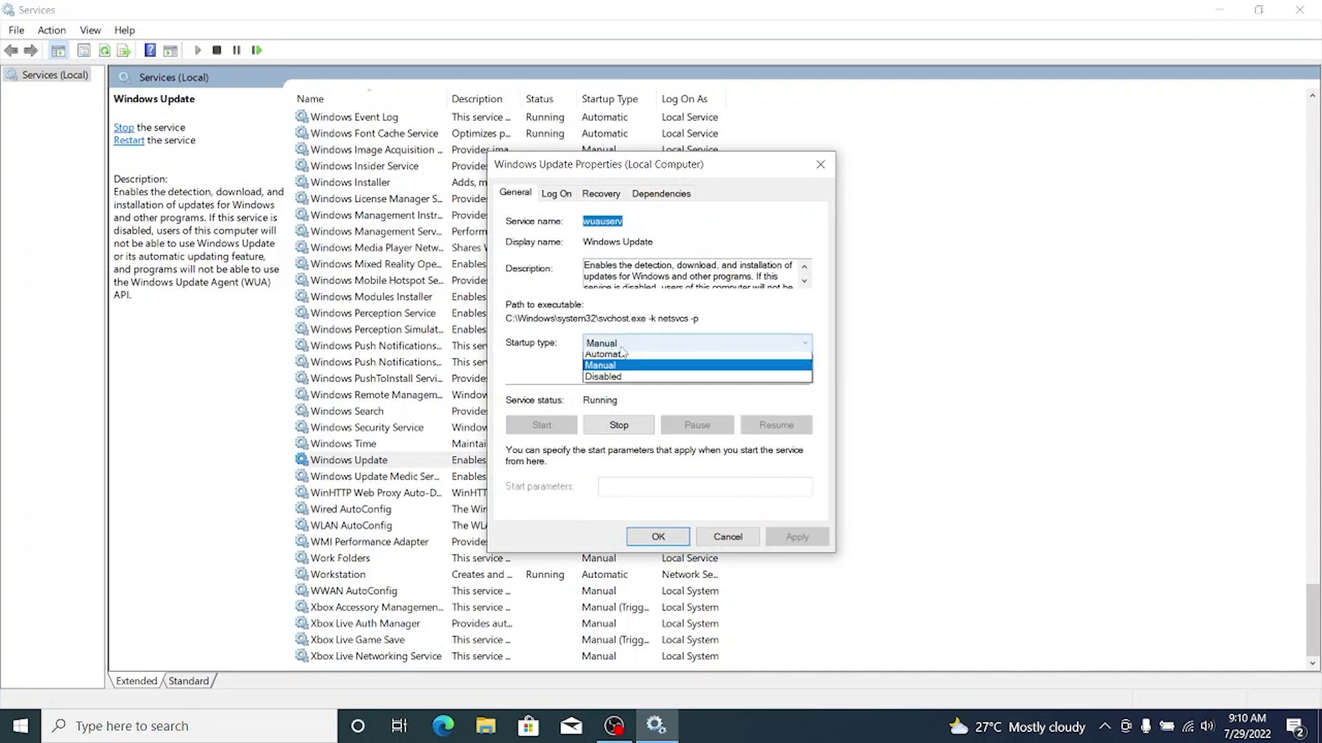
pyautogui.click(628, 396)
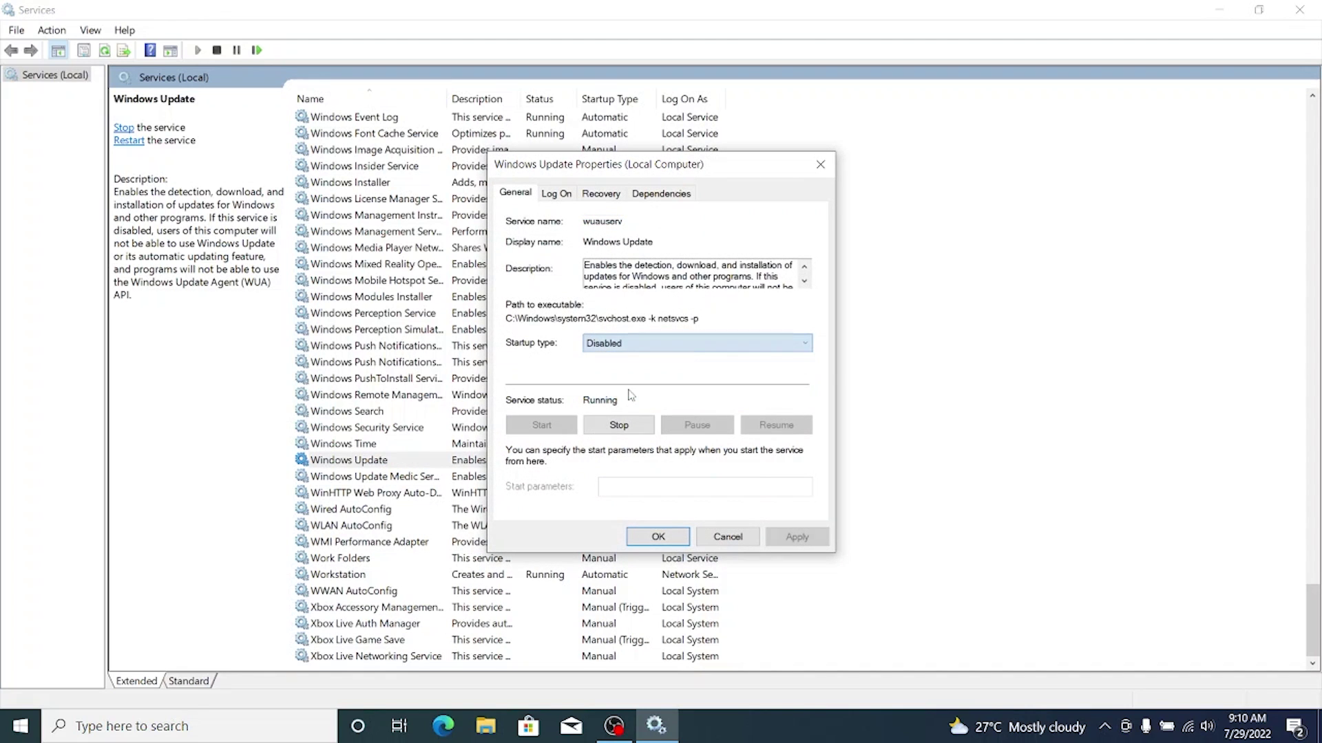
pyautogui.click(619, 426)
pyautogui.click(797, 538)
pyautogui.click(661, 537)
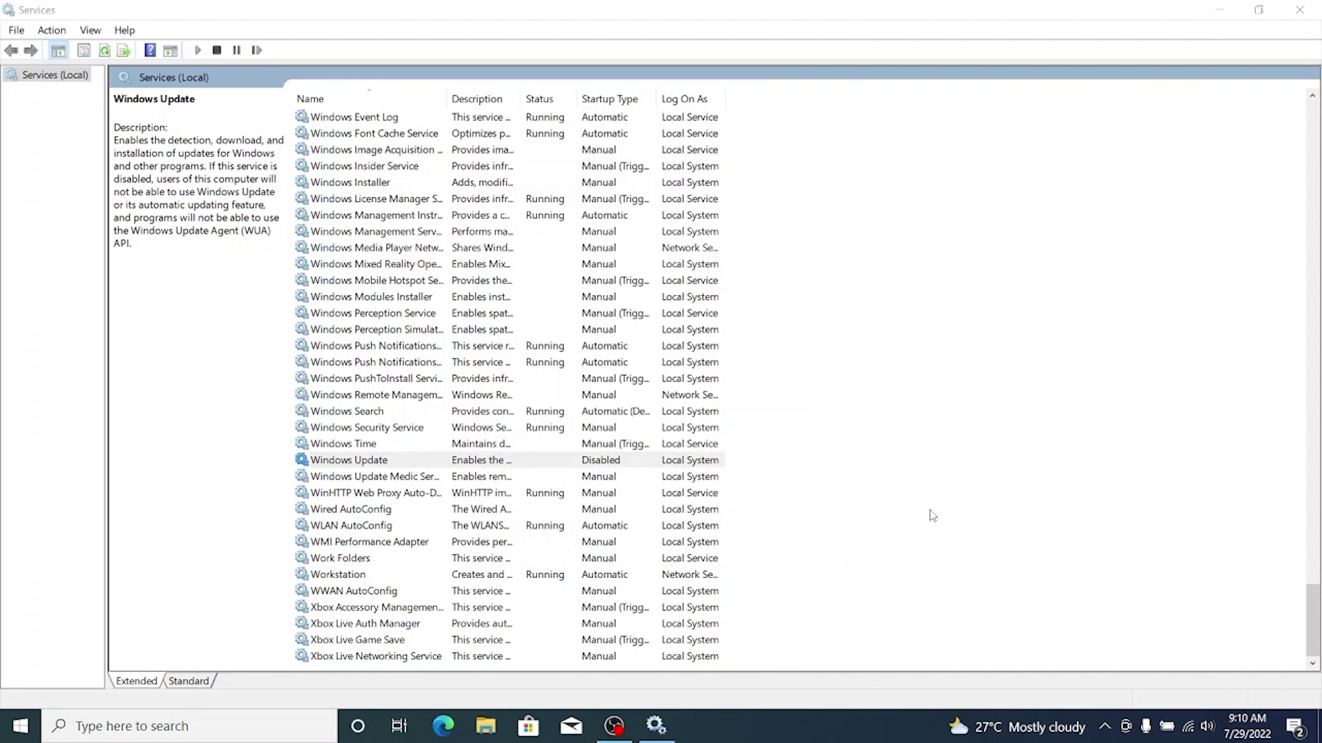
# - Launch the Local Group Policy Editor with gpedit and widen its tree pane
pyautogui.click(21, 727)
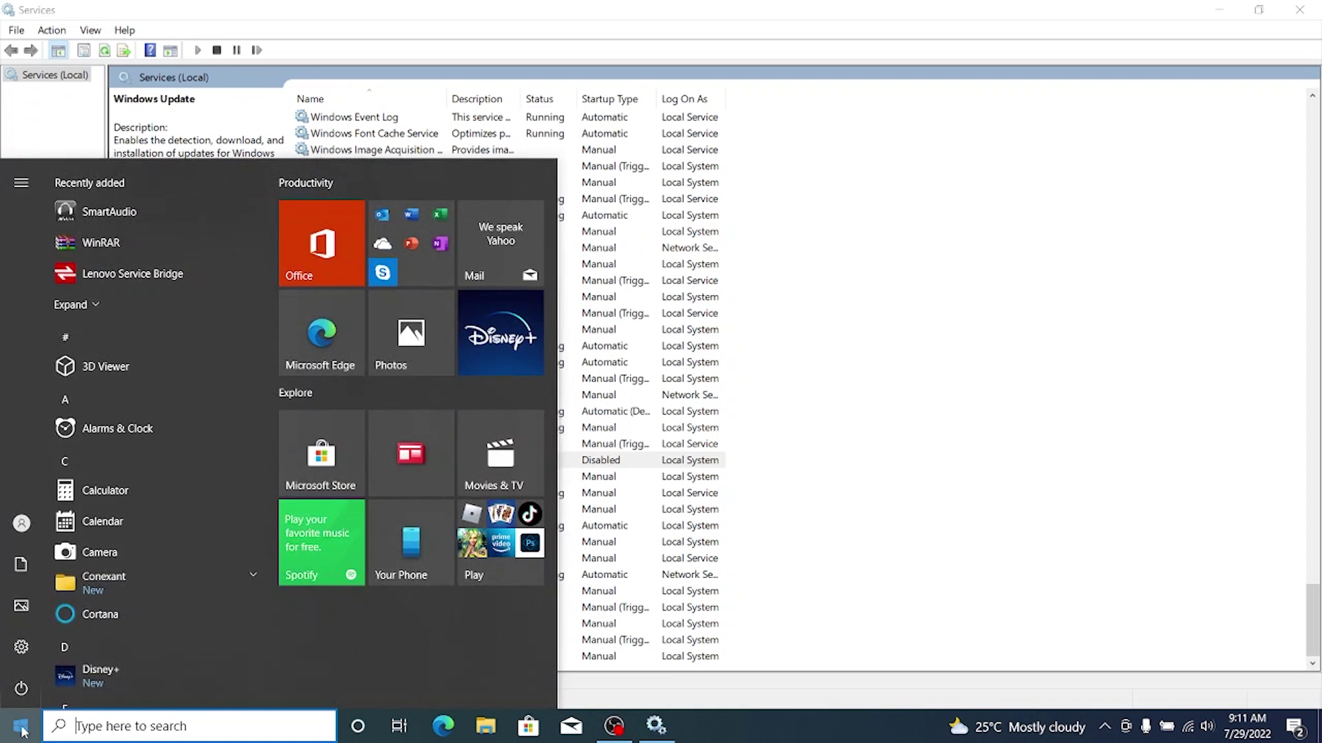
pyautogui.write('gped')
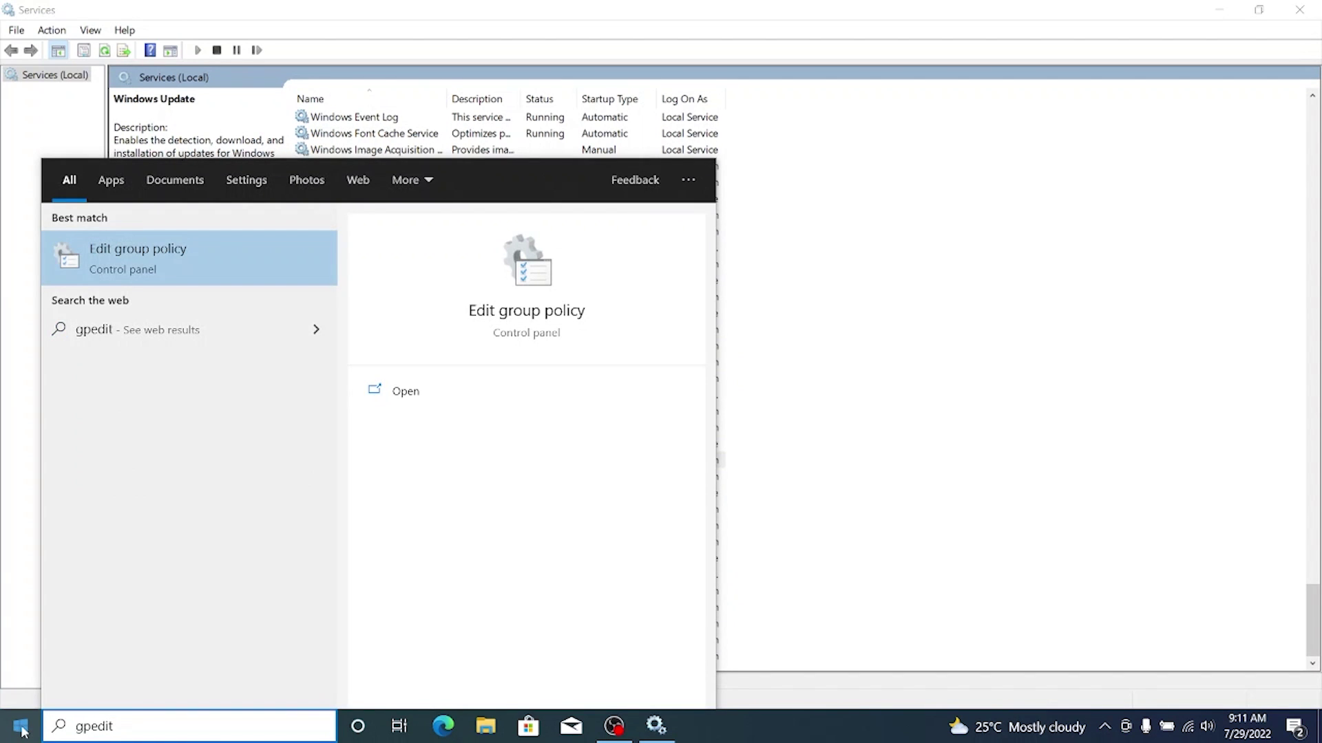
pyautogui.write('it')
pyautogui.click(197, 260)
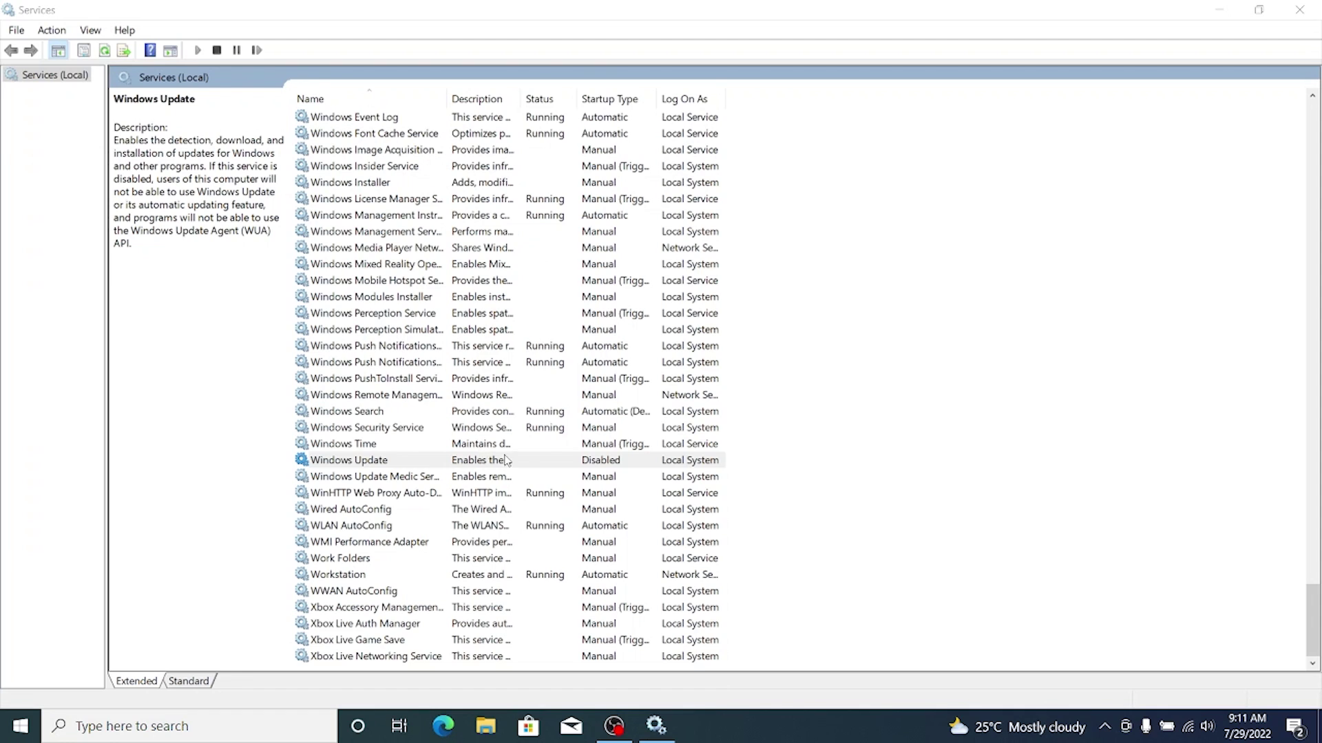
pyautogui.moveTo(135, 302); pyautogui.dragTo(273, 302)
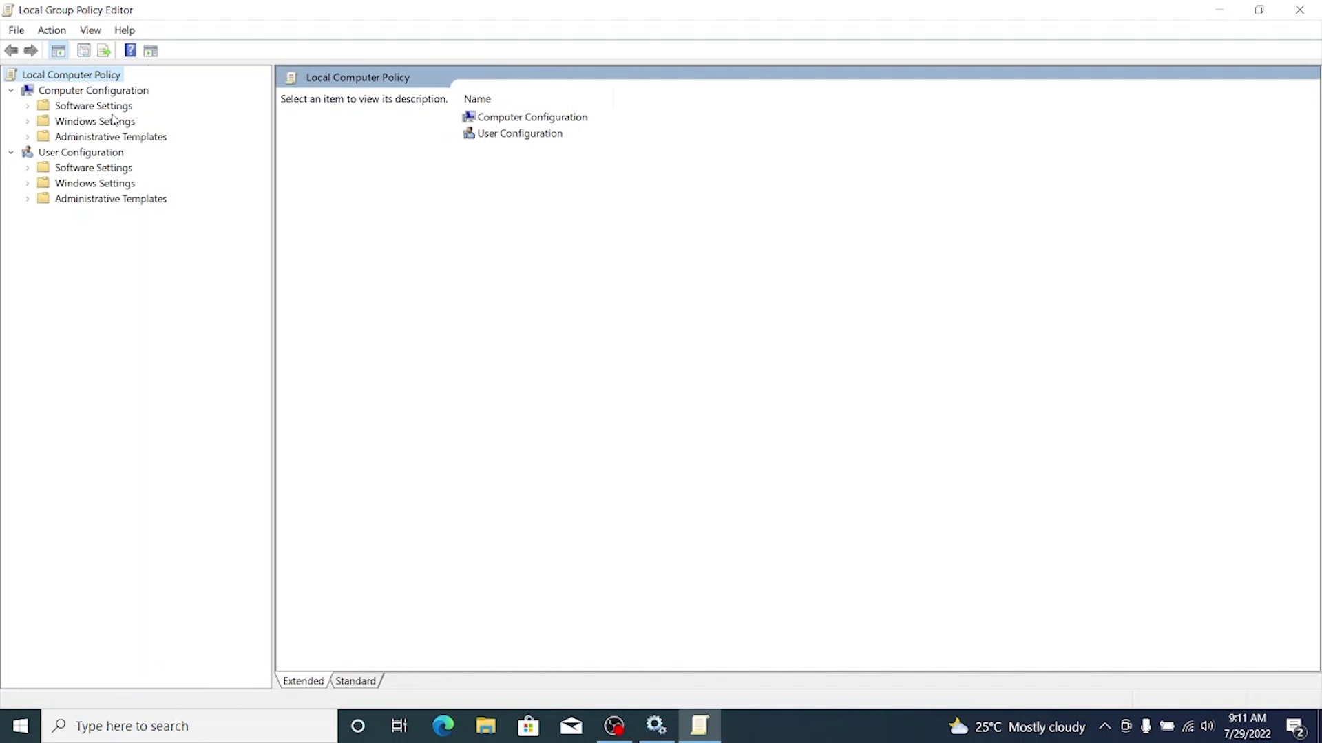
# - Go to Computer Configuration > Administrative Templates > Windows Components > Windows Update and open Configure Automatic Updates
pyautogui.click(95, 92)
pyautogui.click(97, 138)
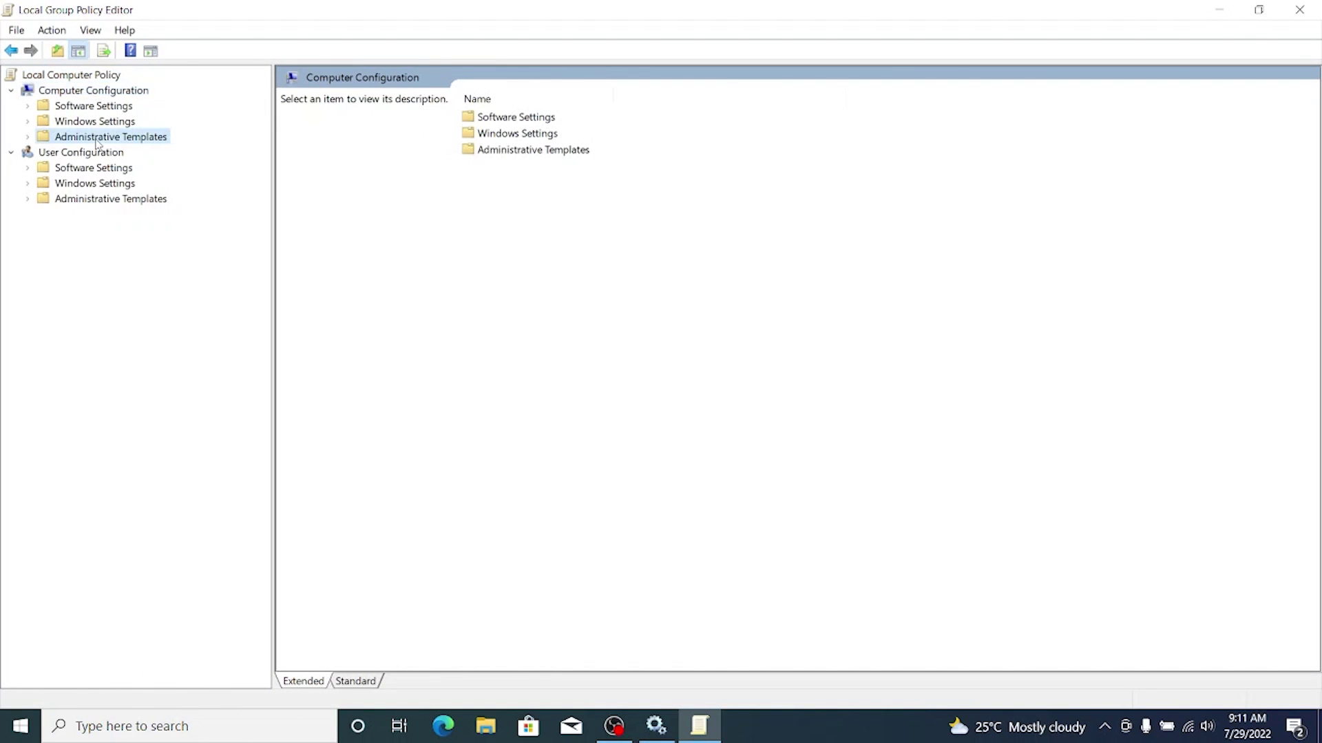
pyautogui.click(28, 137)
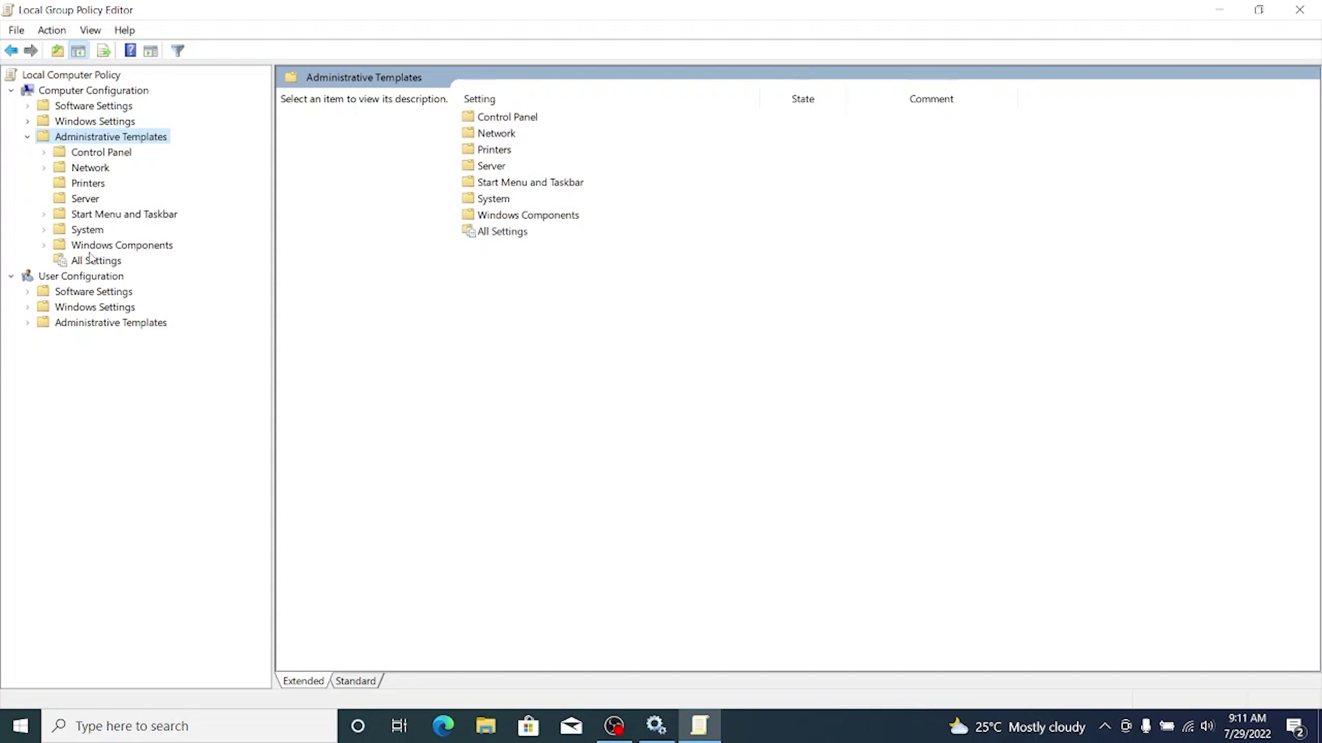
pyautogui.click(48, 248)
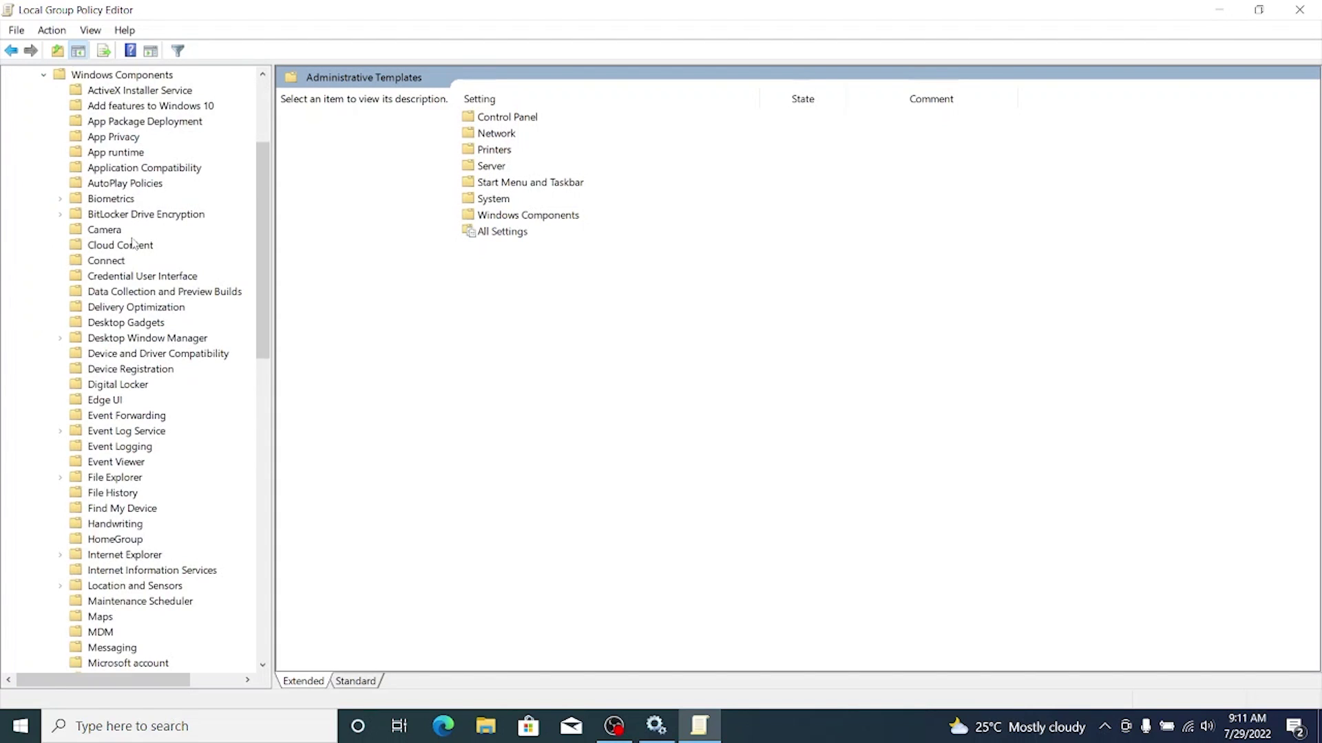
pyautogui.scroll(-17, 138, 261)
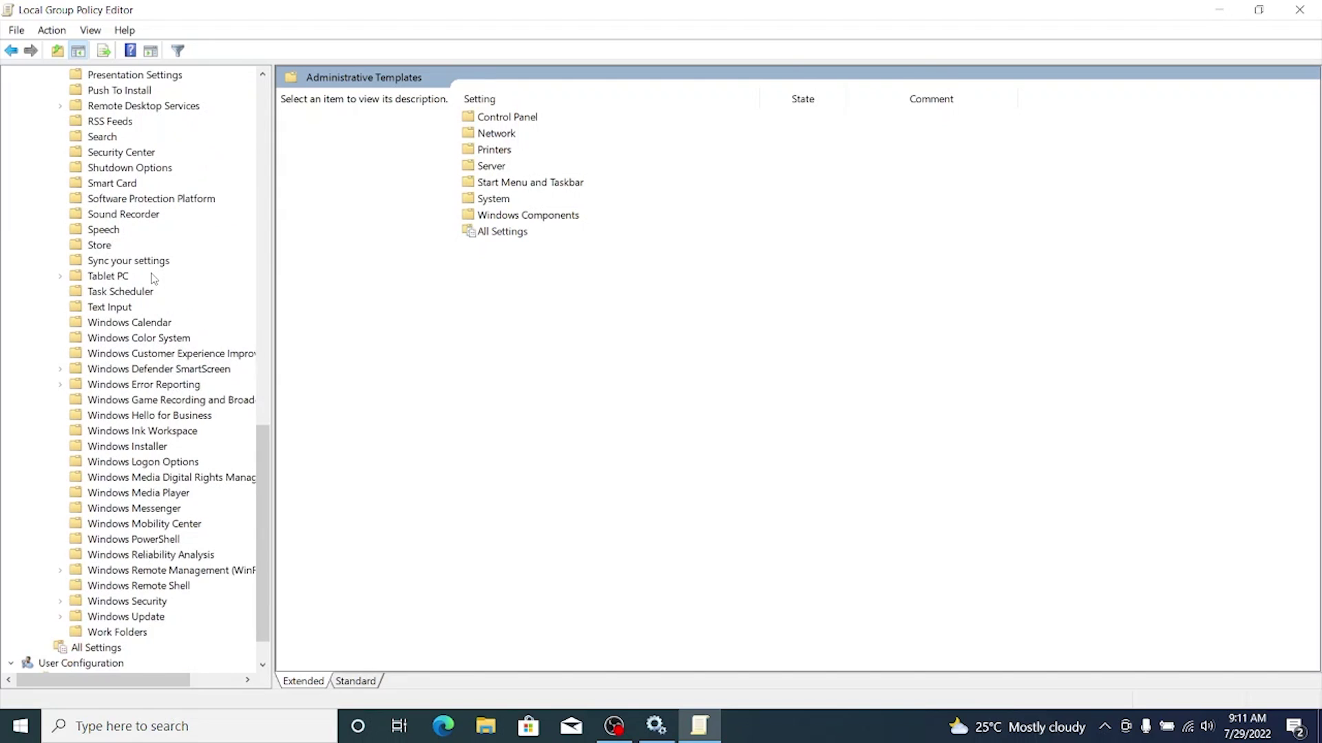
pyautogui.click(126, 617)
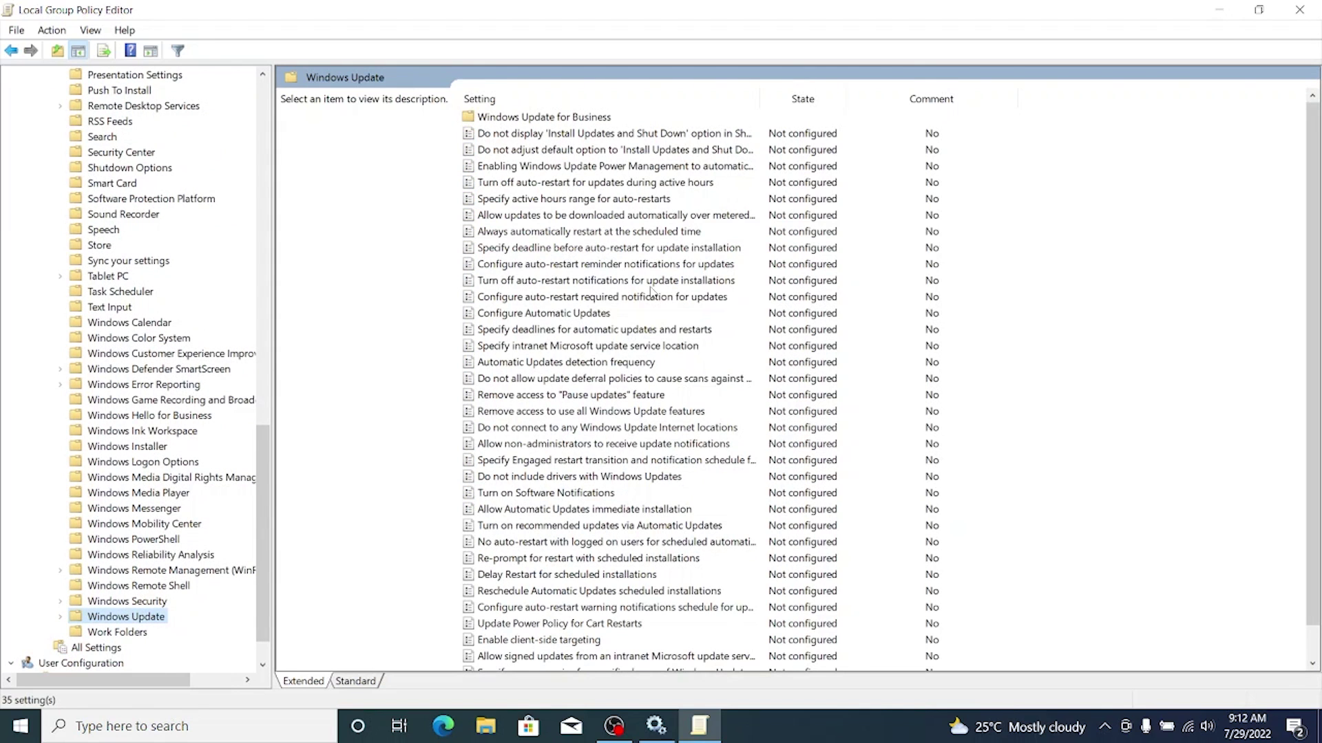
pyautogui.click(549, 316)
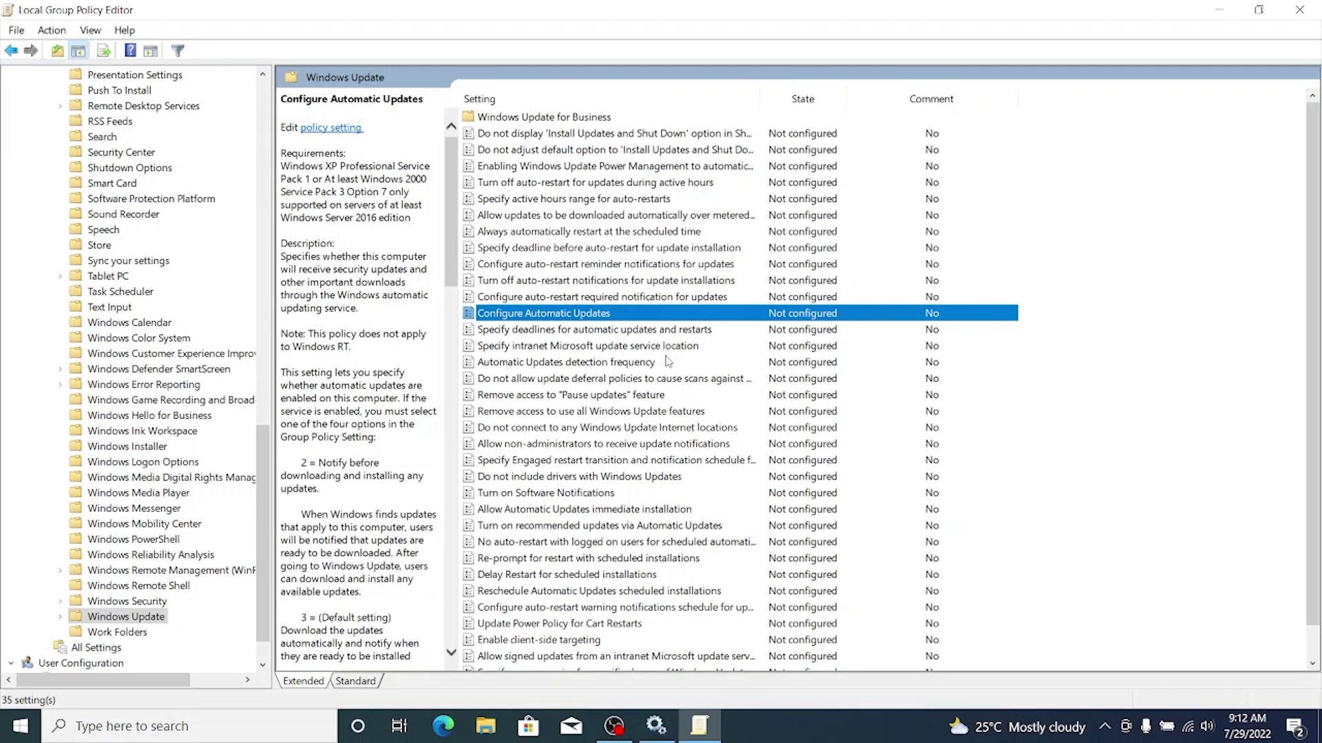
pyautogui.doubleClick(592, 313)
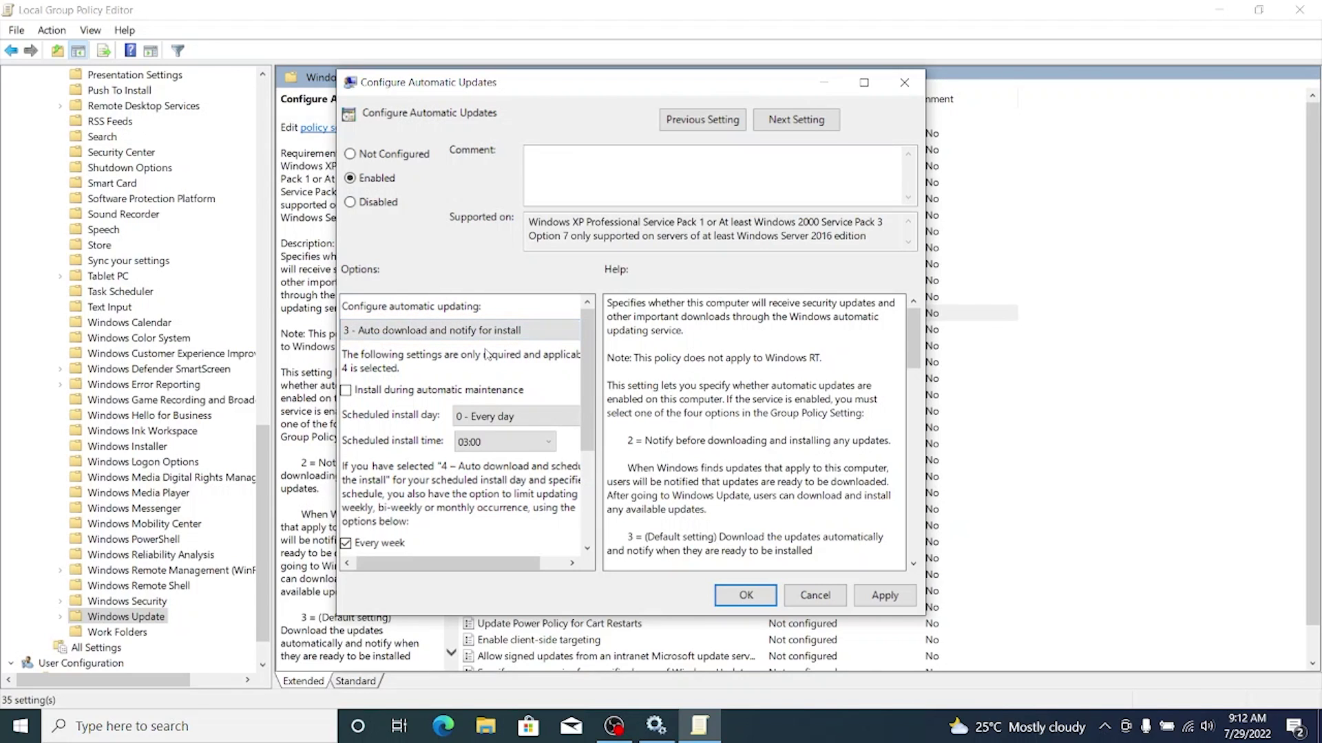
# - Set automatic updates to '2 - Notify for download and auto install', every Saturday at 03:00, and save
pyautogui.click(444, 334)
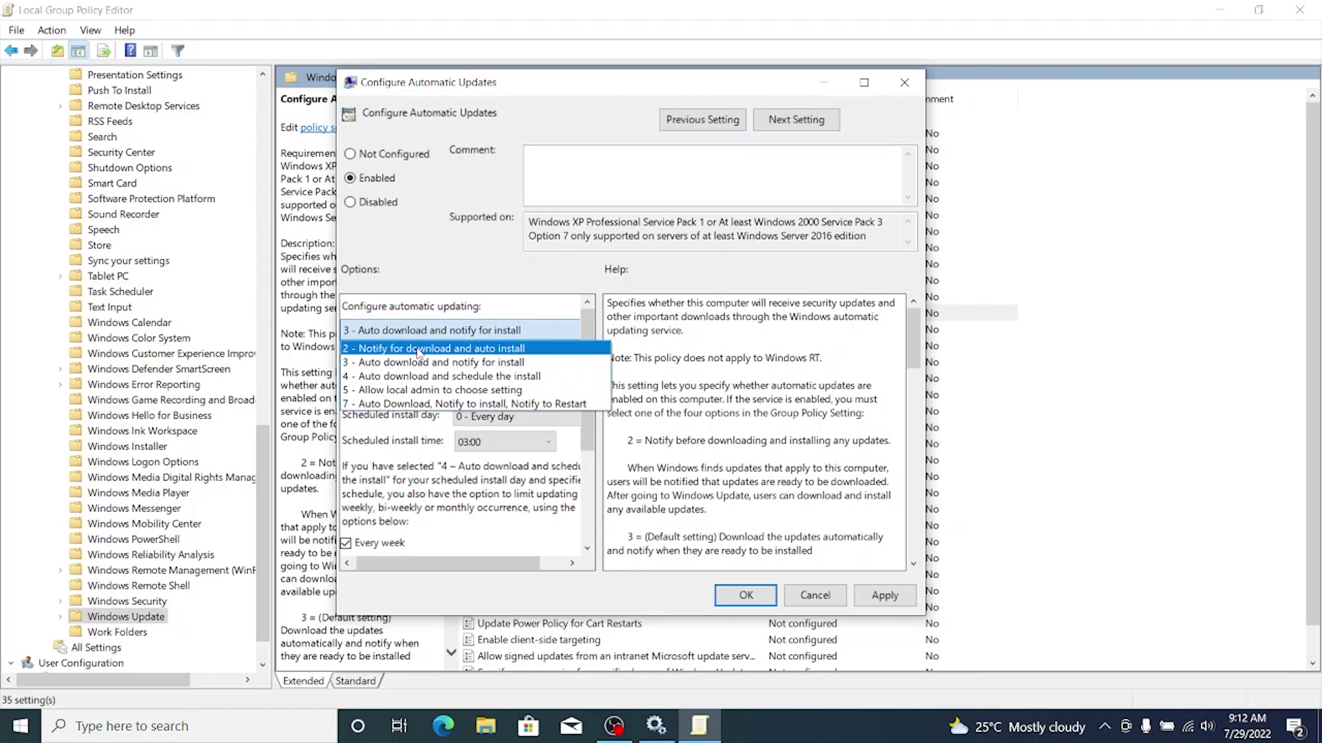
pyautogui.click(418, 349)
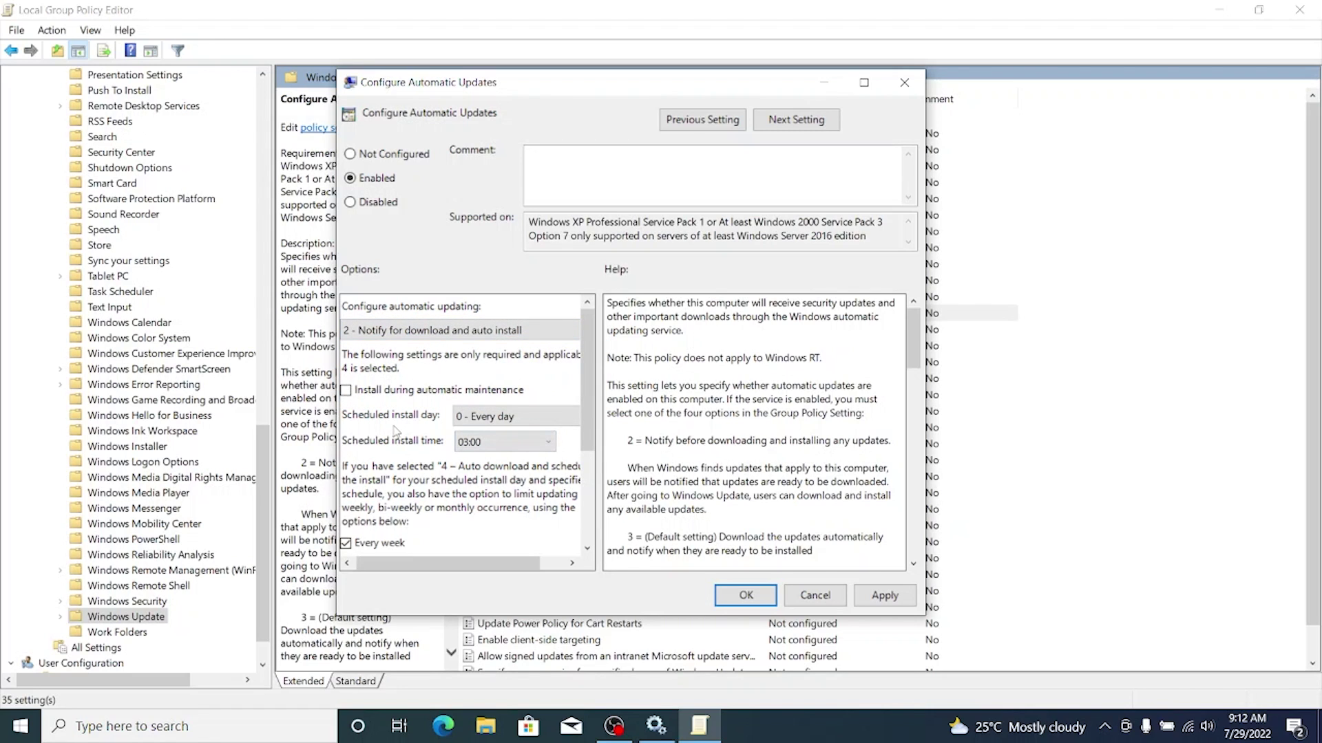
pyautogui.click(460, 417)
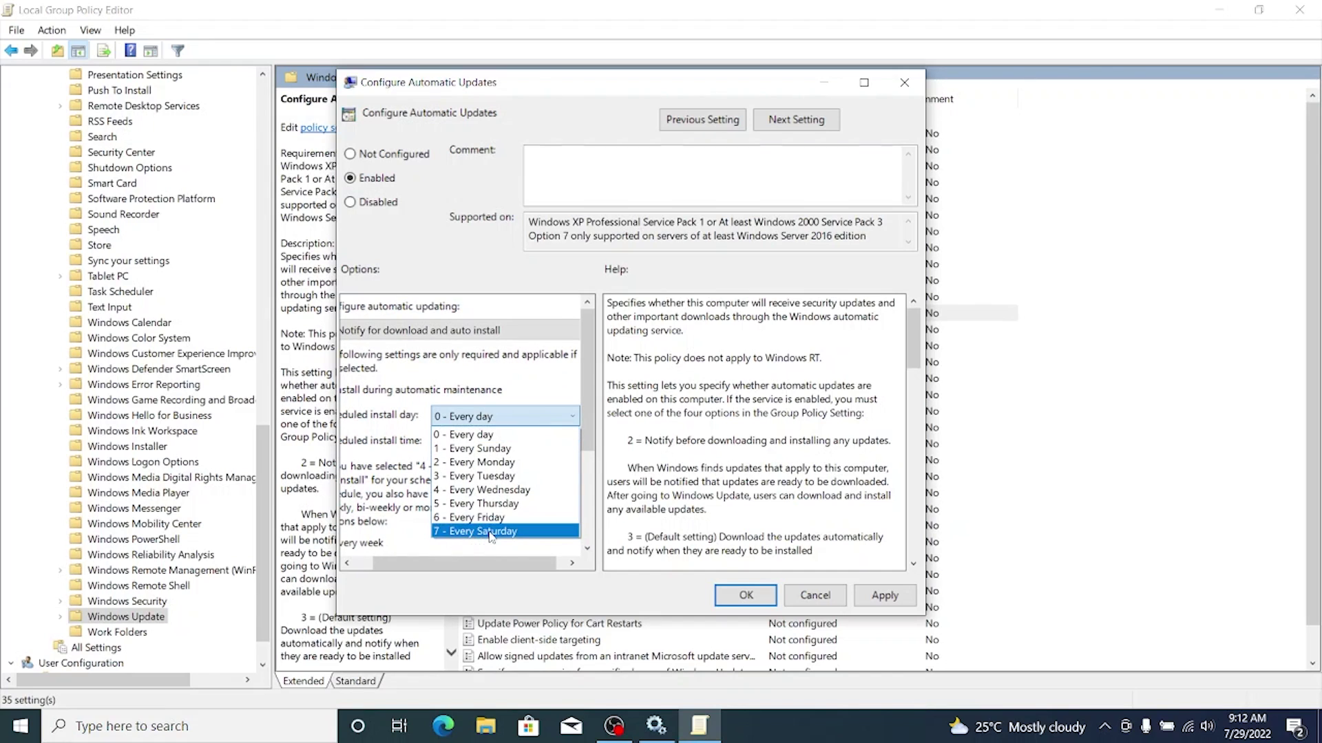
pyautogui.click(491, 532)
pyautogui.click(473, 444)
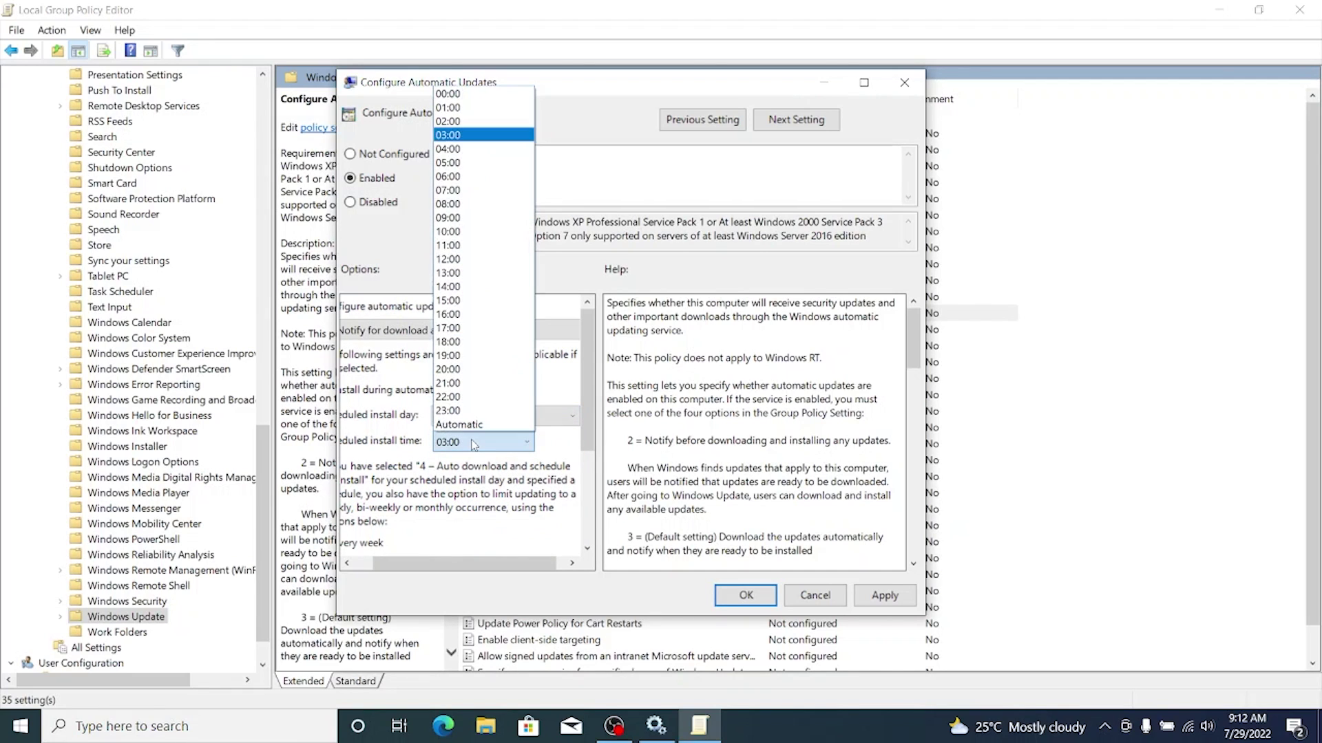
pyautogui.click(454, 135)
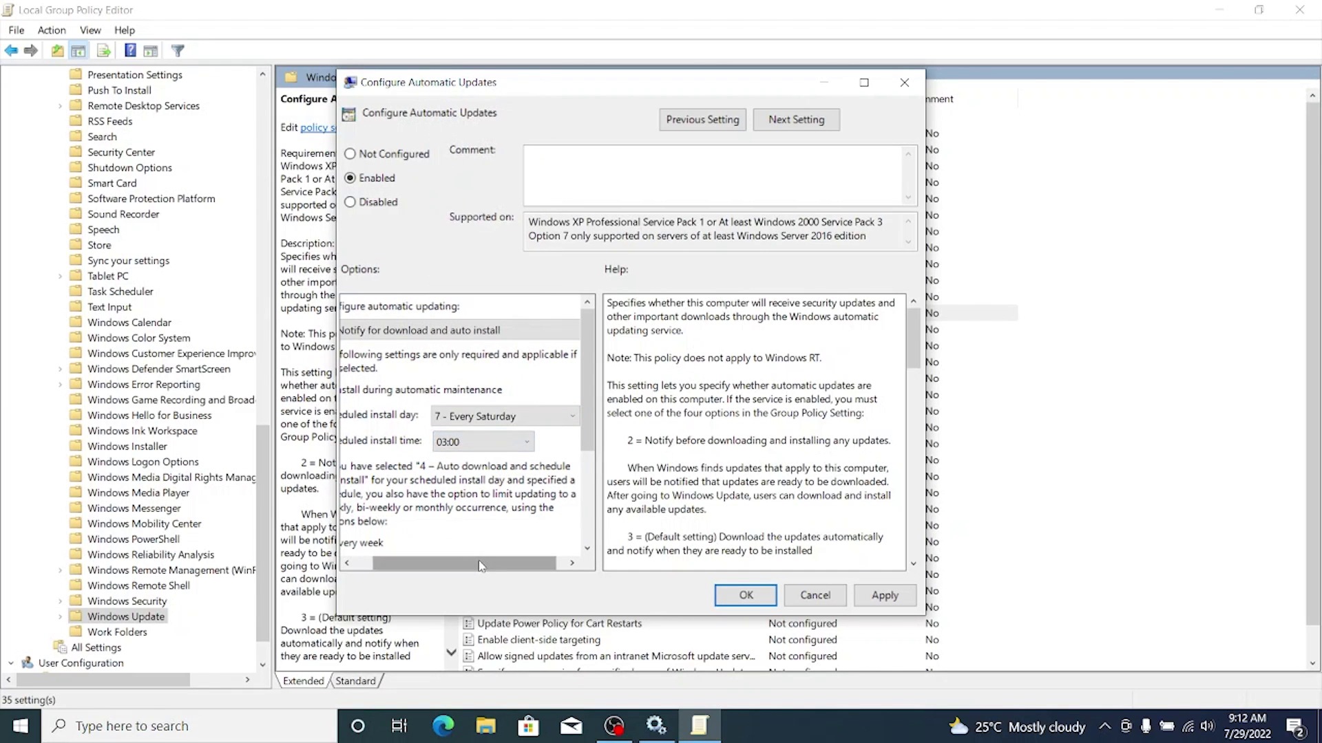
pyautogui.moveTo(480, 566); pyautogui.dragTo(412, 568)
pyautogui.scroll(-4, 454, 551)
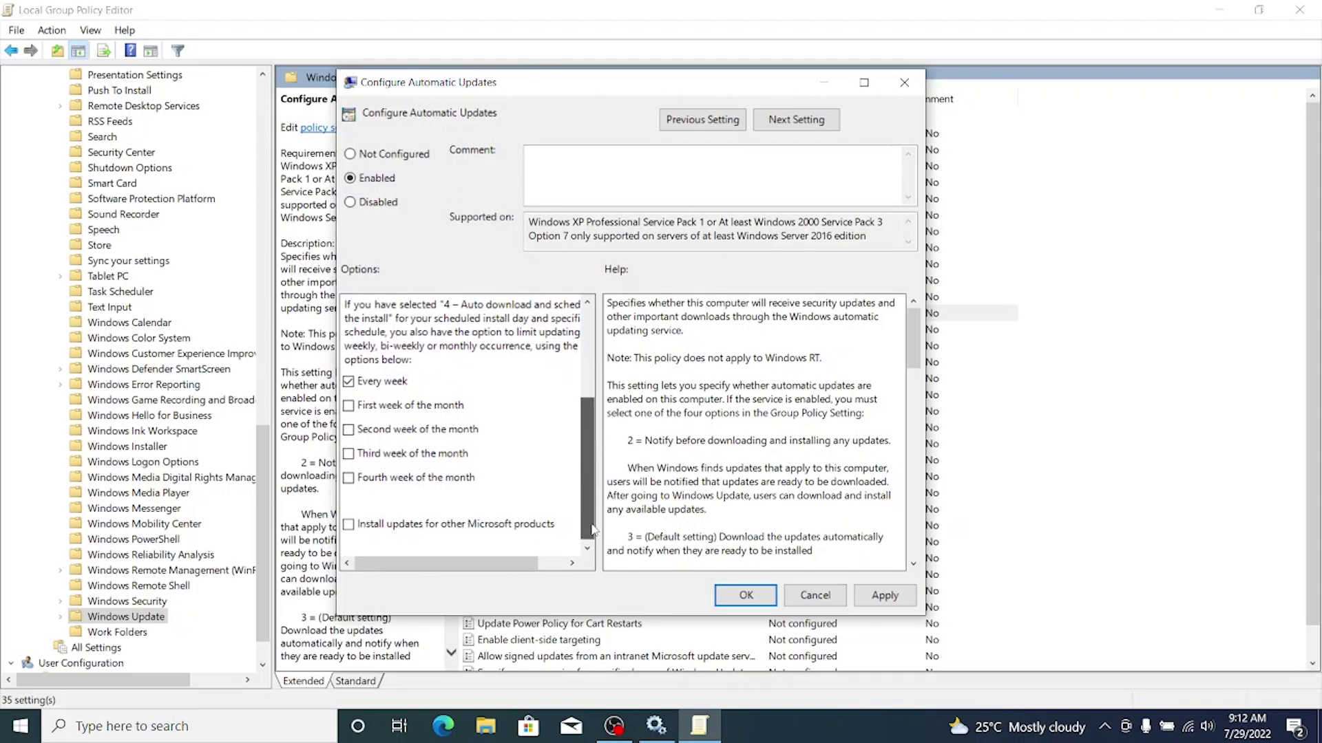
pyautogui.click(747, 596)
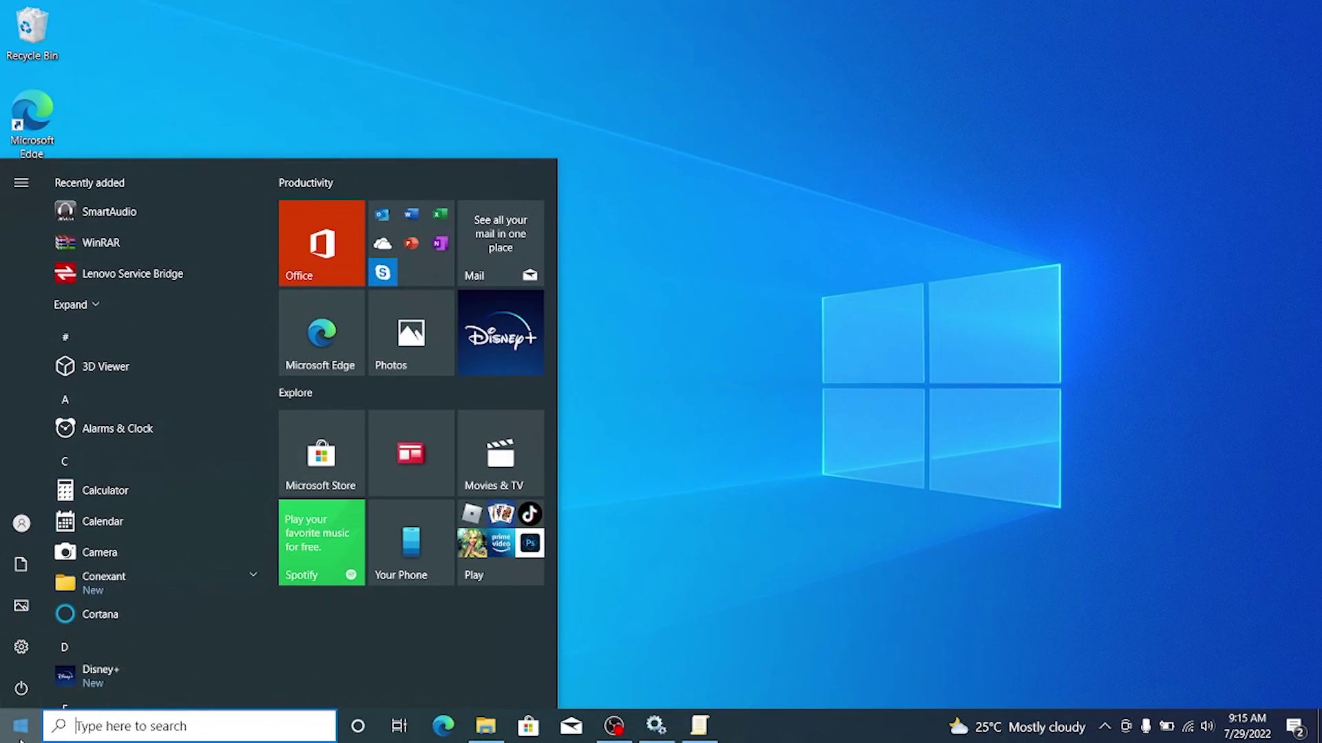
# - Uninstall the 3D Viewer app from the Start menu
pyautogui.scroll(-6, 248, 351)
pyautogui.scroll(-10, 250, 356)
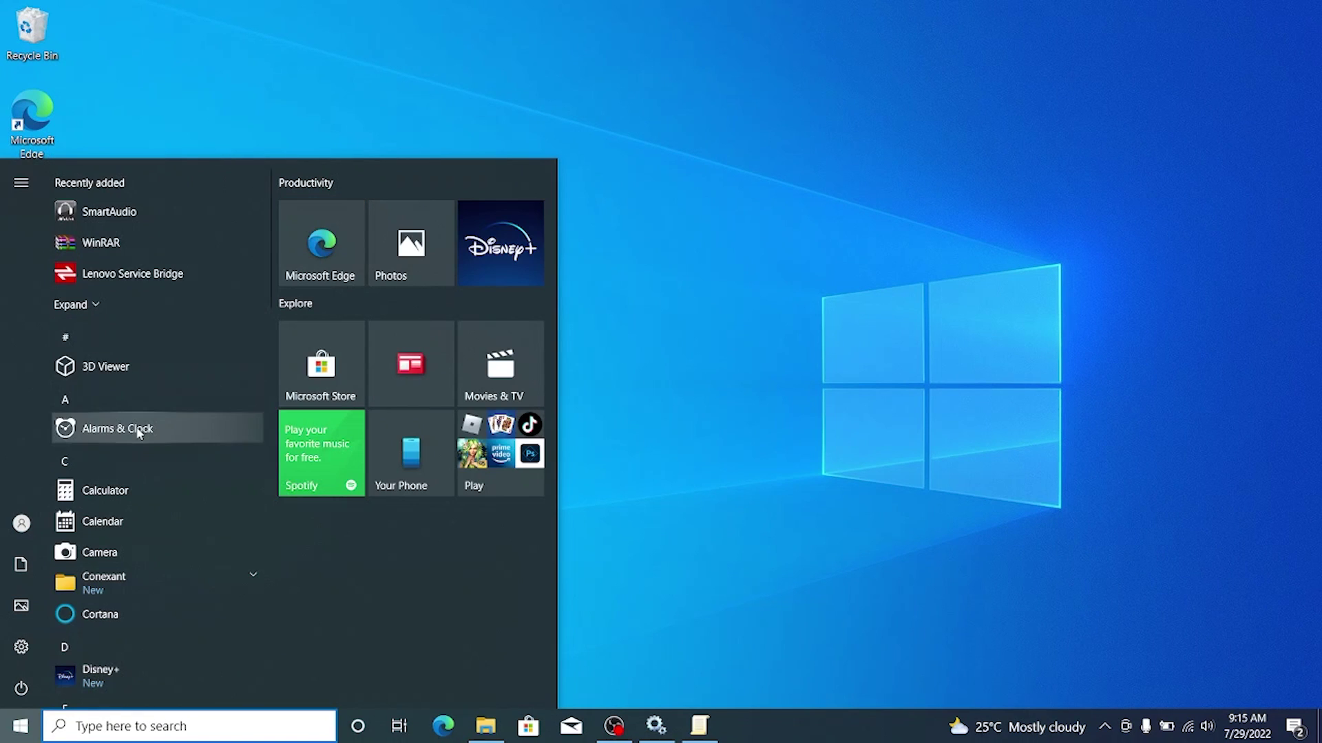
pyautogui.rightClick(124, 368)
pyautogui.click(172, 432)
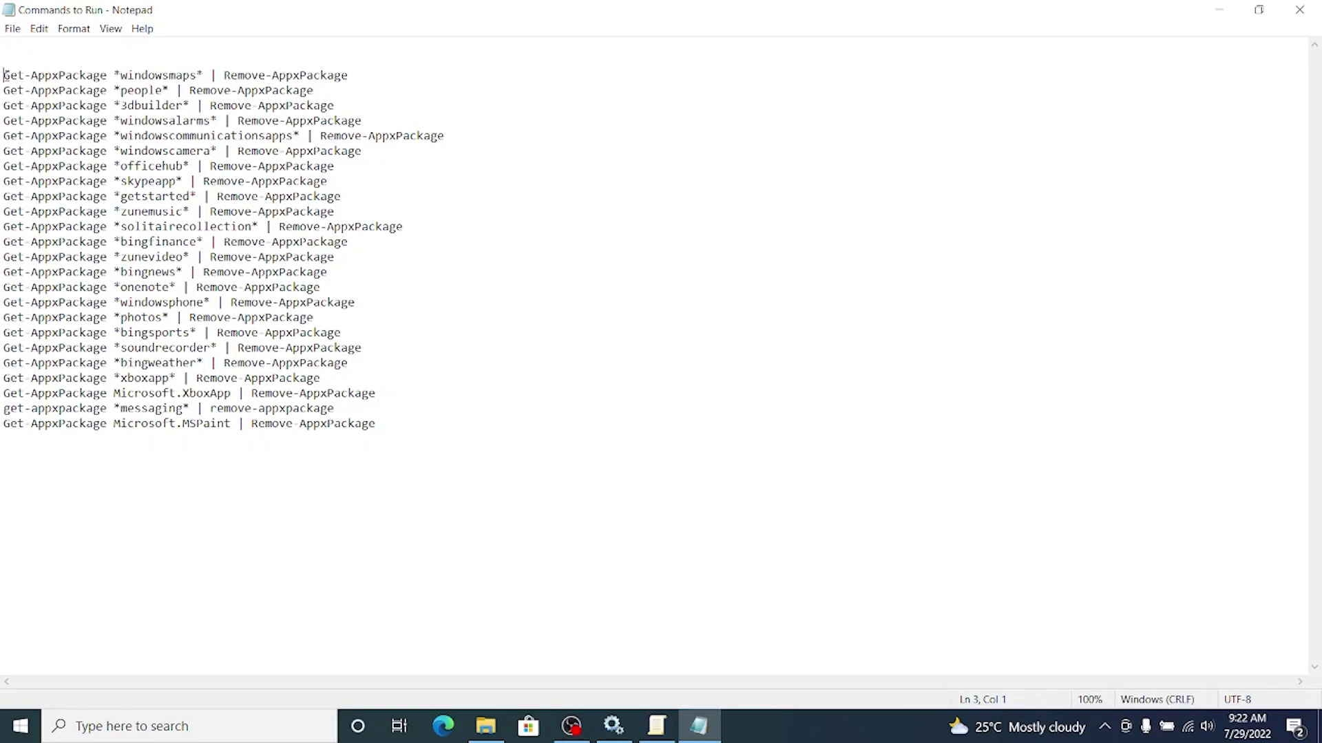
# - Paste the Notepad app-removal commands into an administrator PowerShell window to remove the built-in apps
pyautogui.moveTo(3, 75); pyautogui.dragTo(306, 428)
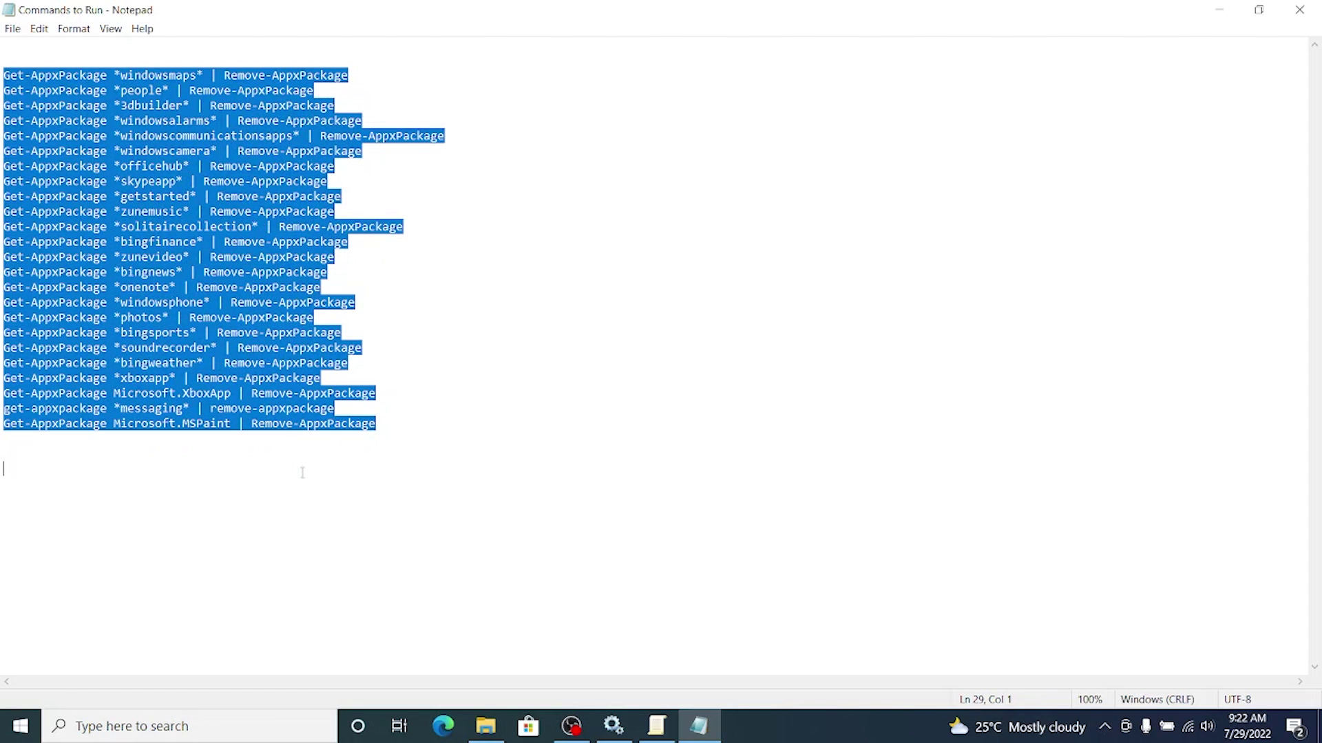
pyautogui.press('super')
pyautogui.write('powersh')
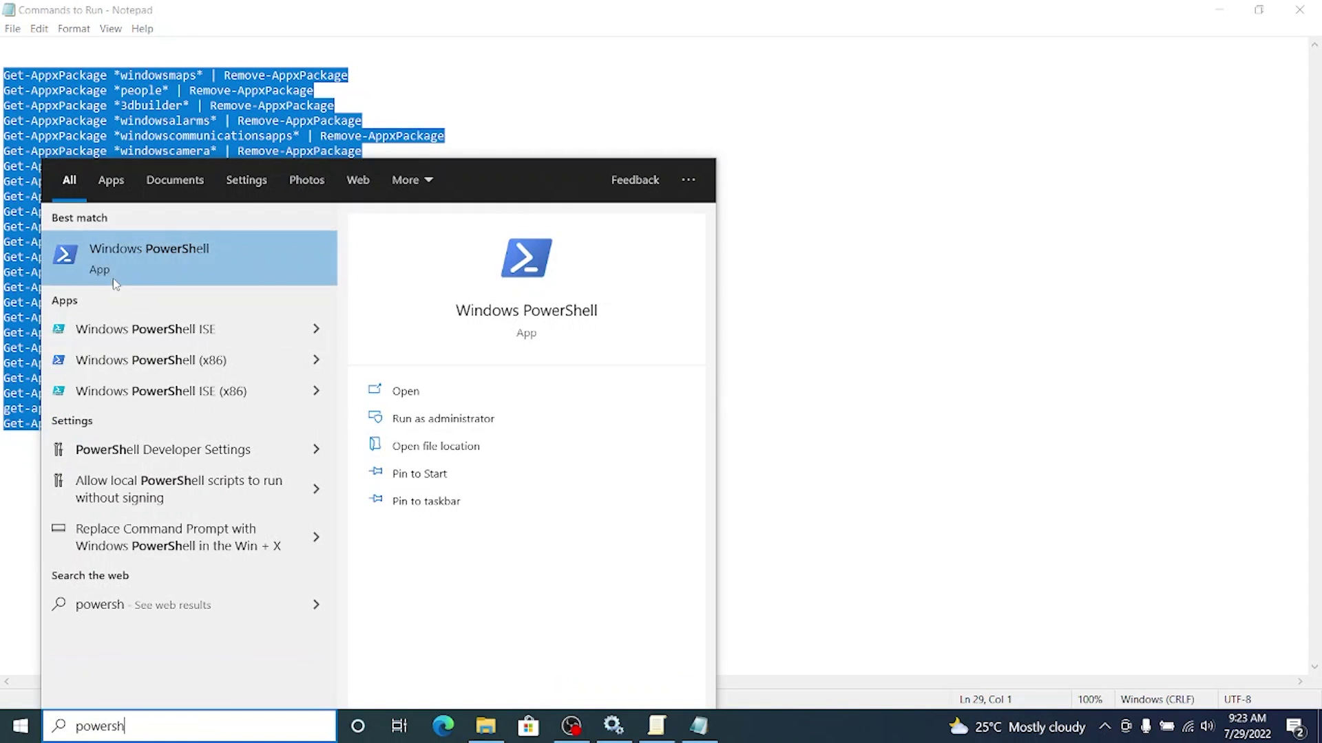
pyautogui.rightClick(138, 265)
pyautogui.click(178, 282)
pyautogui.rightClick(535, 138)
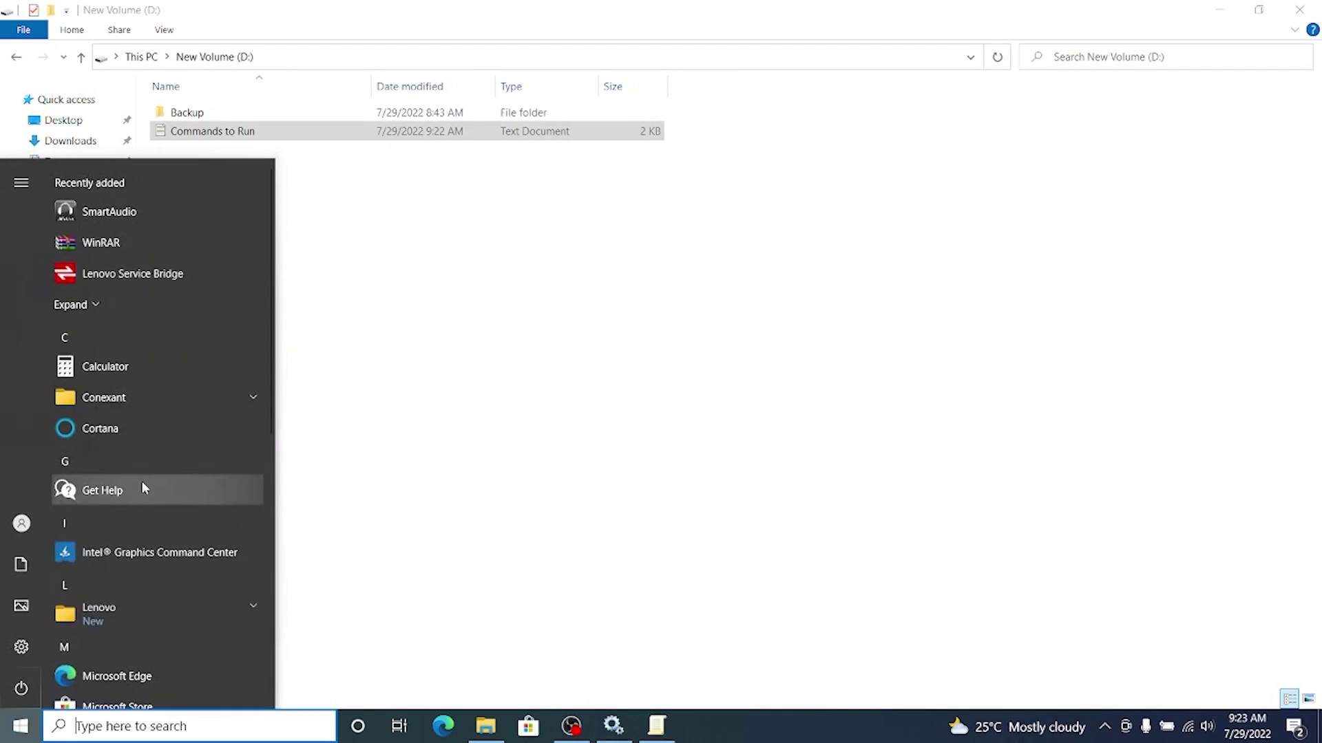
pyautogui.scroll(-5, 141, 481)
pyautogui.scroll(7, 142, 485)
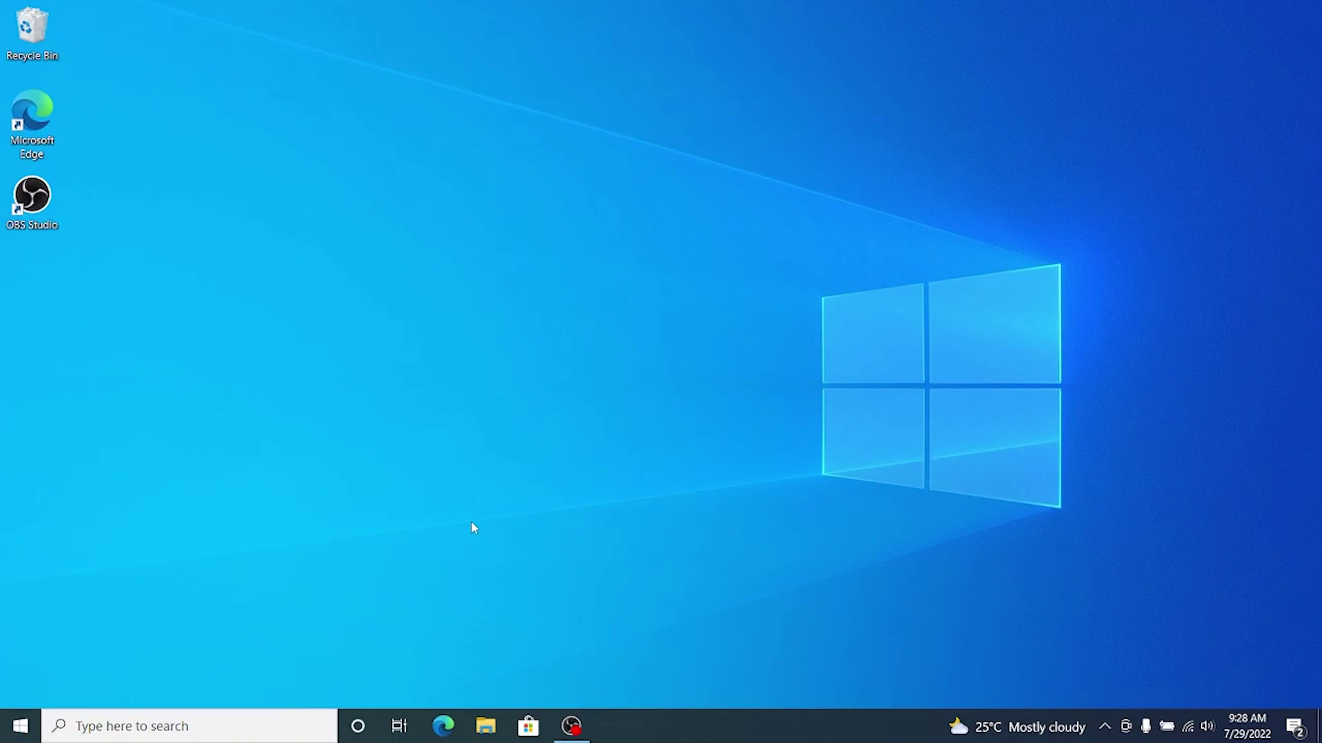
# - In Devices > Mouse > Additional mouse options, confirm the pointer speed at Fast
pyautogui.click(21, 726)
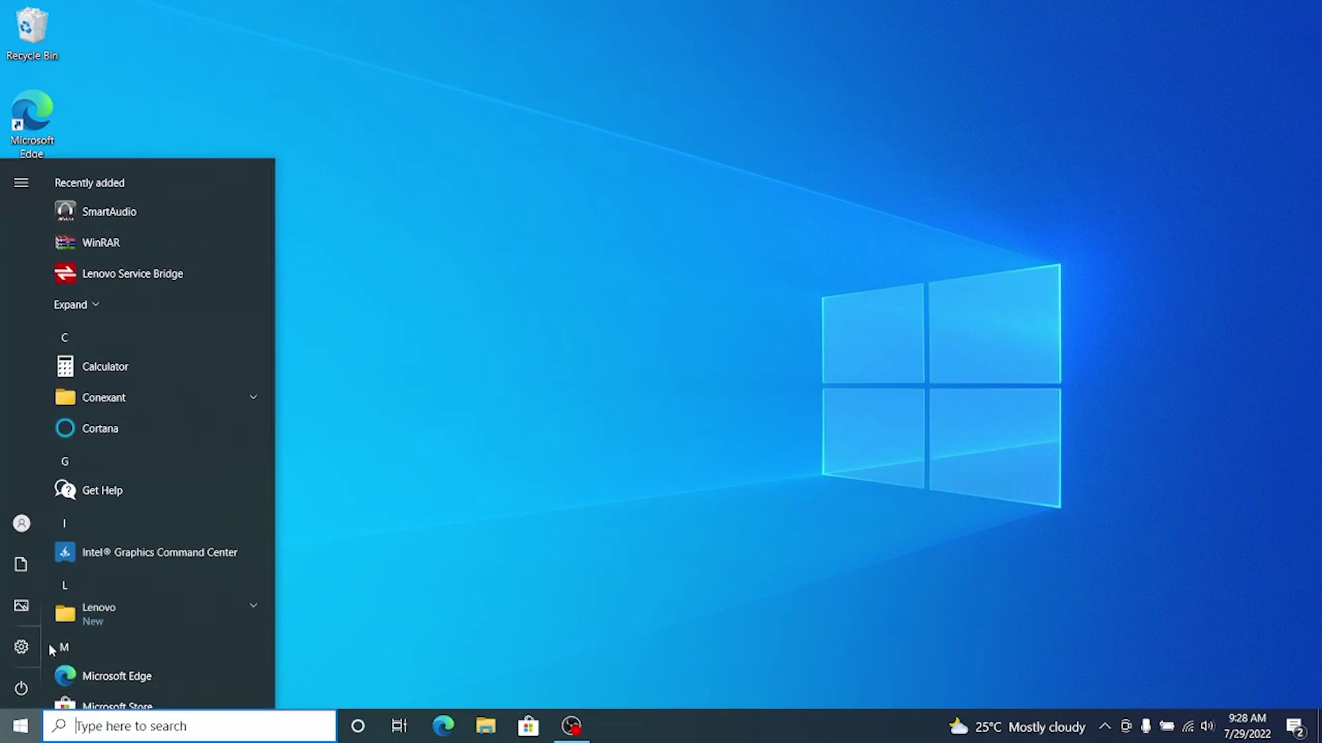
pyautogui.click(21, 647)
pyautogui.click(403, 299)
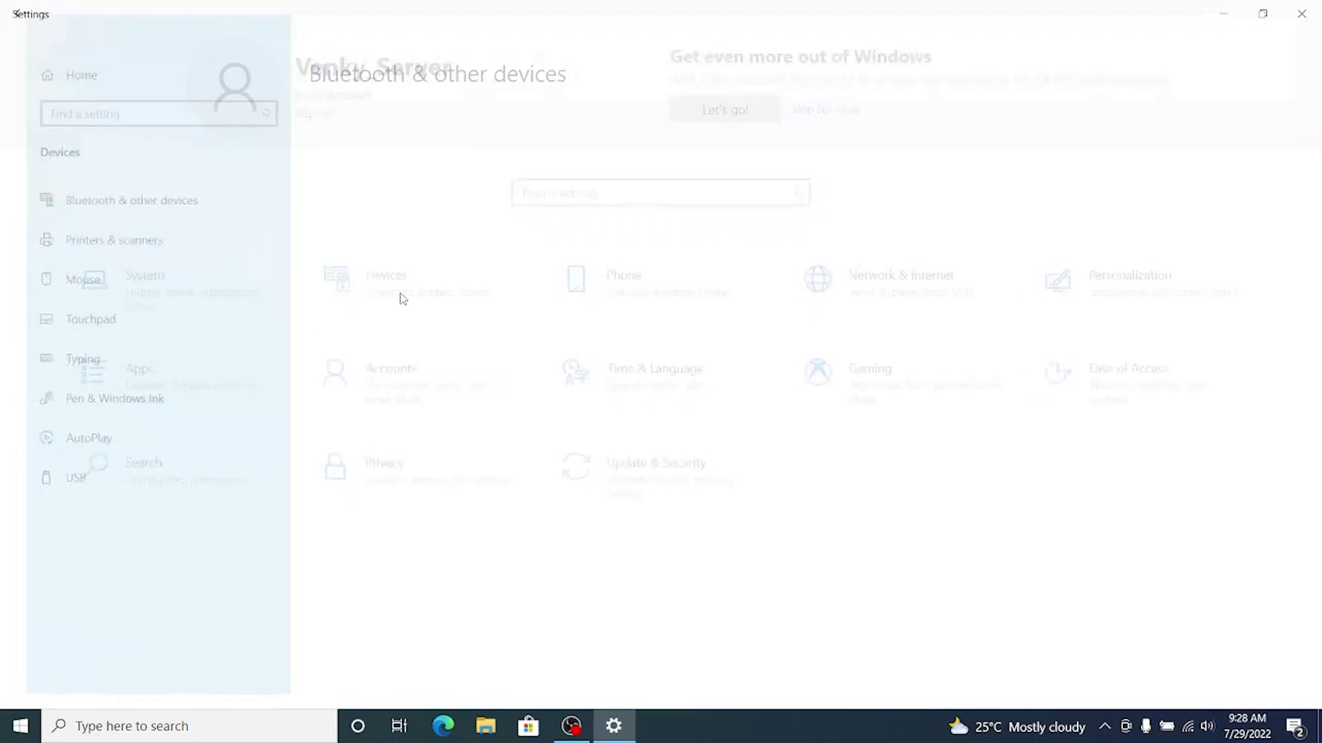
pyautogui.click(77, 278)
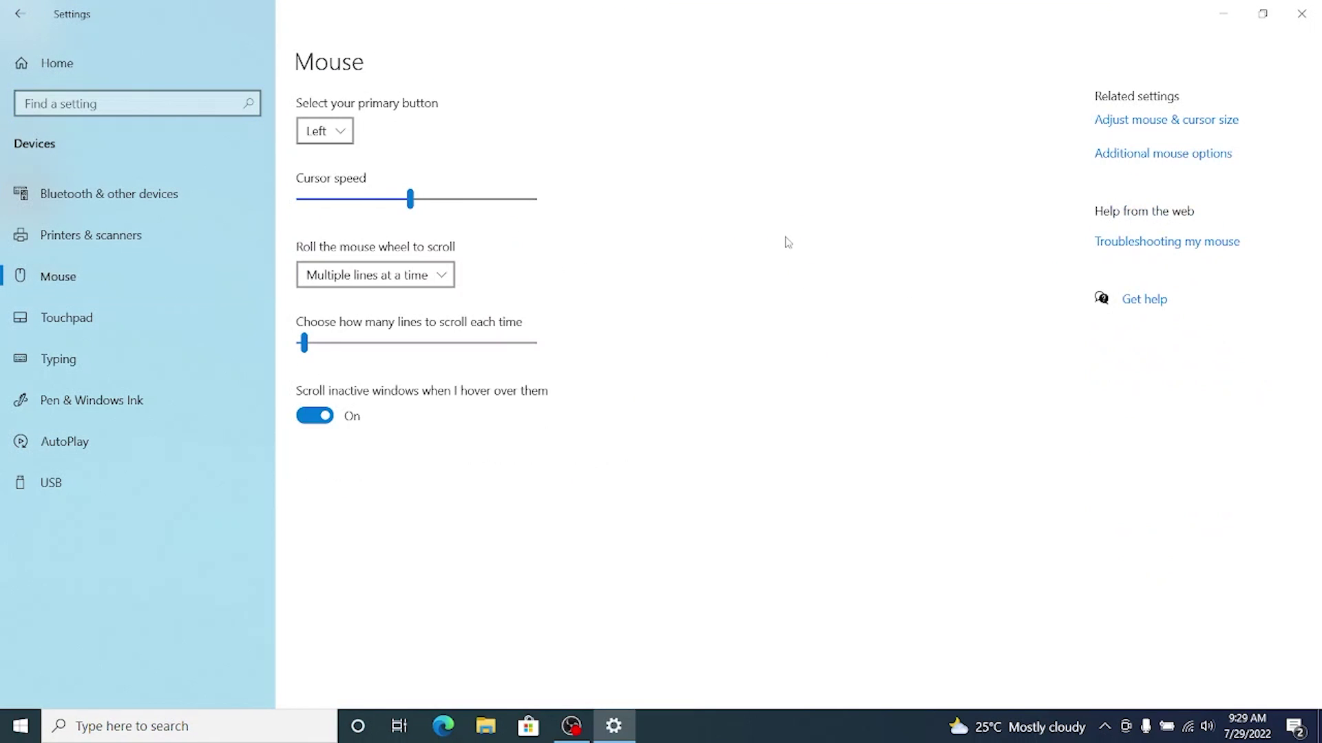
pyautogui.click(1149, 154)
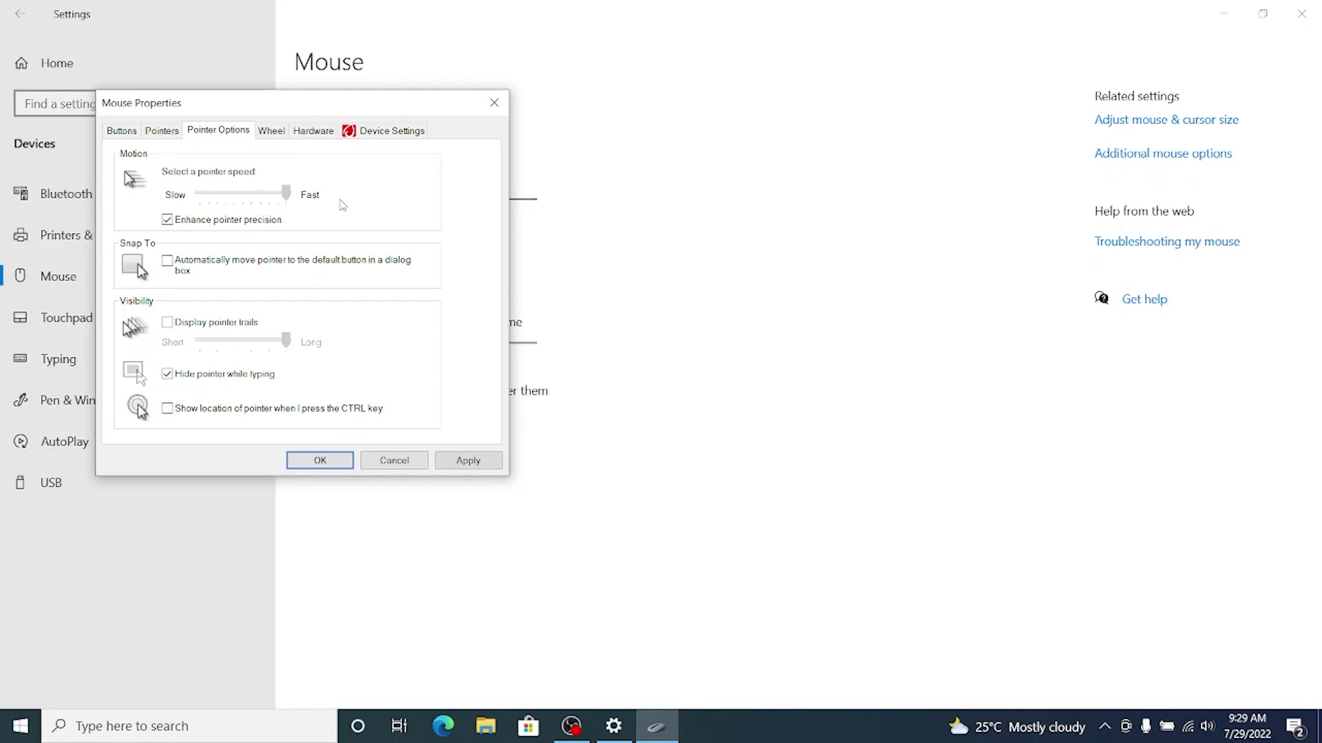
pyautogui.click(316, 469)
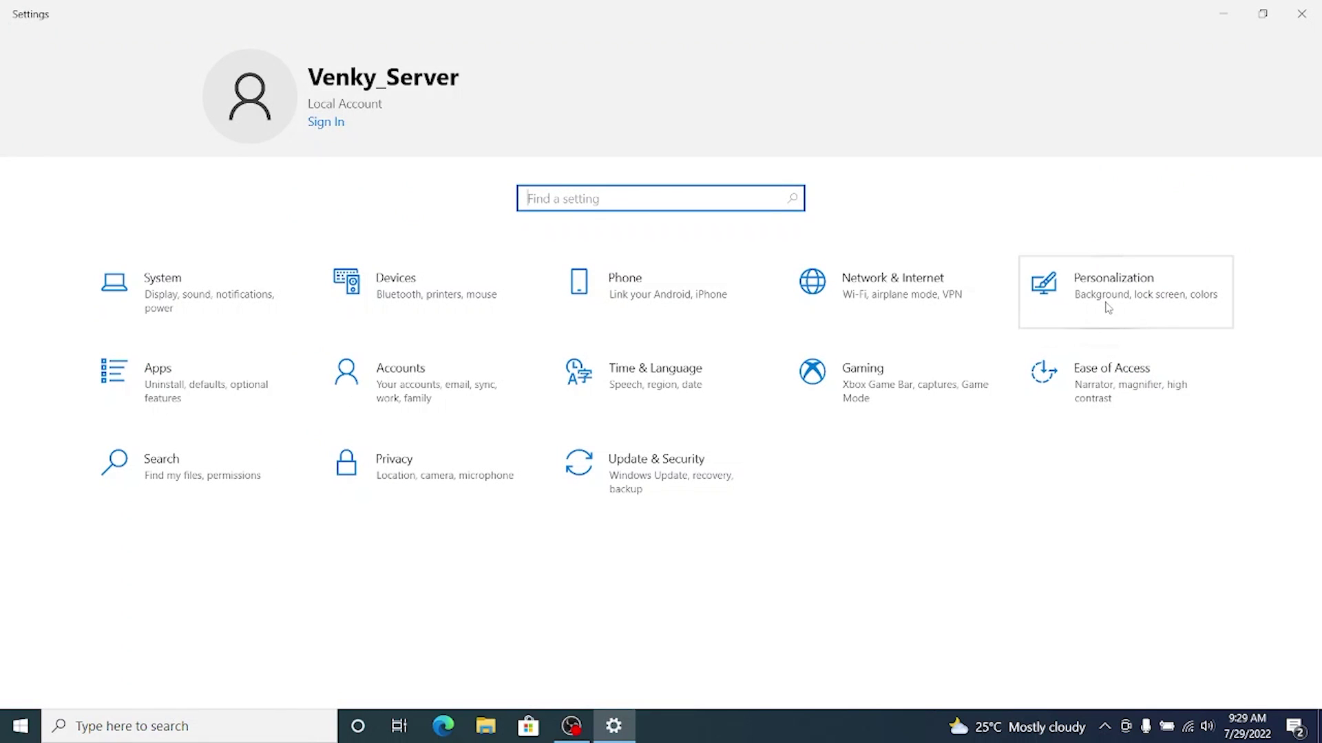
# - Set the night-sky tent wallpaper, dark app mode and a green accent colour
pyautogui.click(1108, 308)
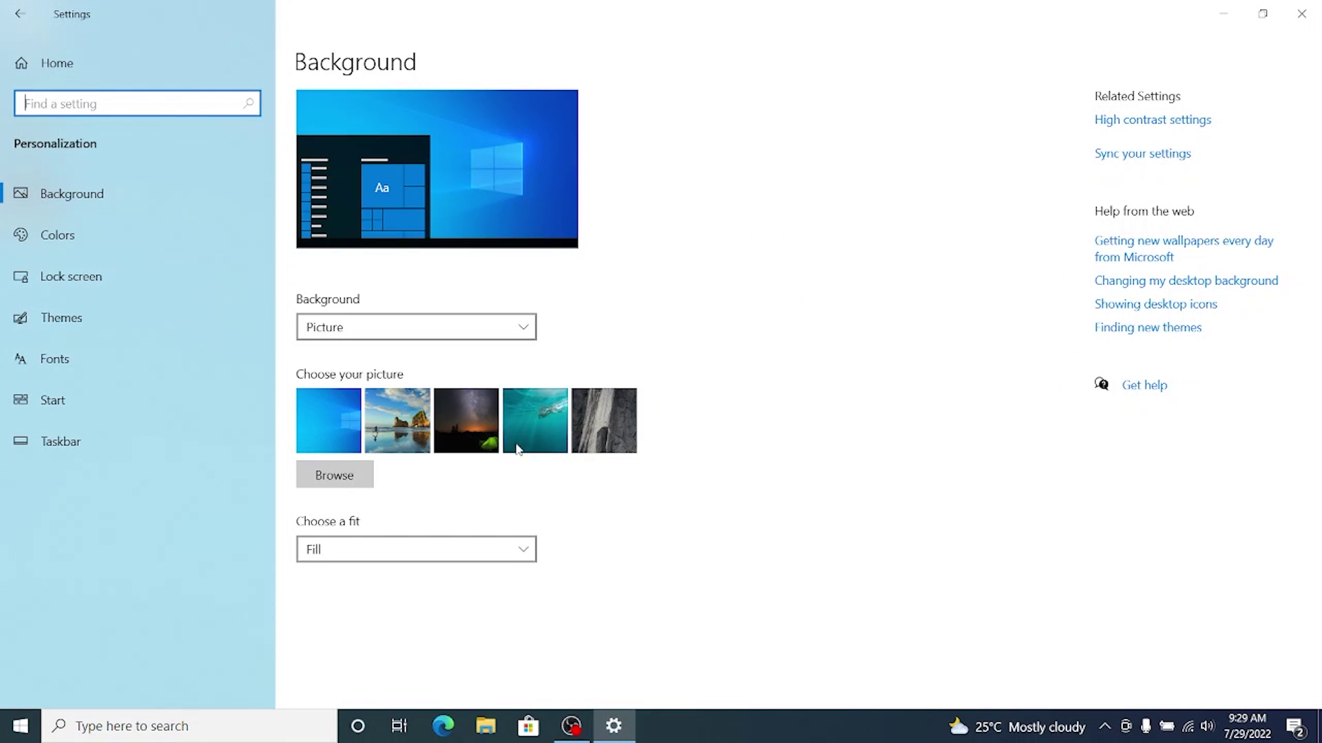
pyautogui.click(472, 446)
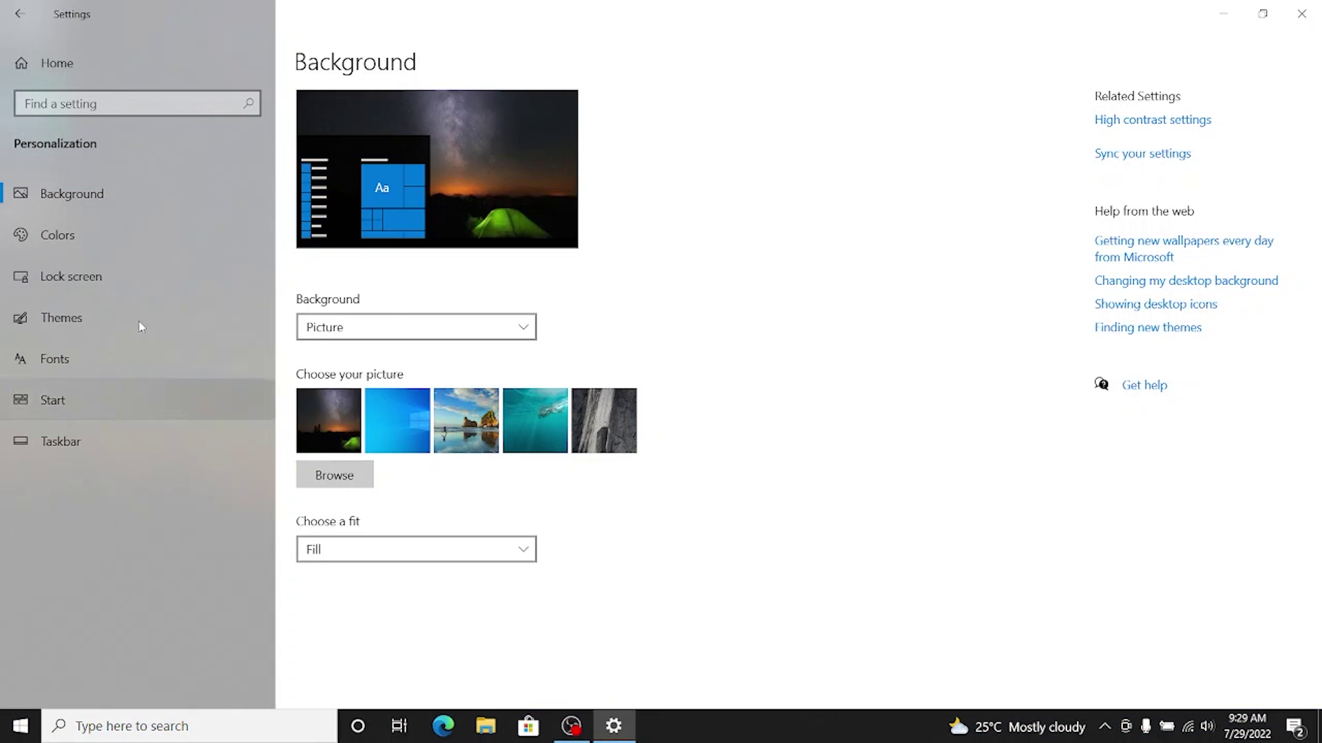
pyautogui.click(55, 235)
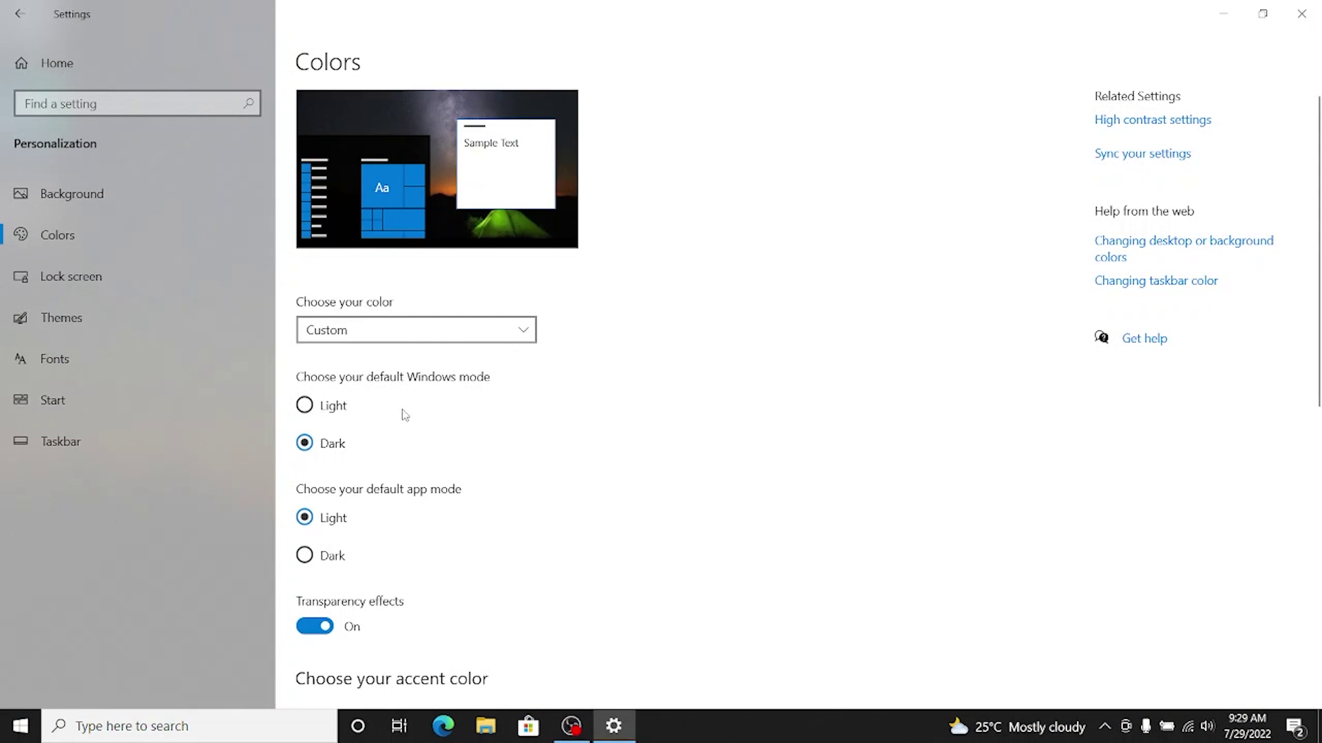
pyautogui.click(305, 556)
pyautogui.scroll(-5, 577, 550)
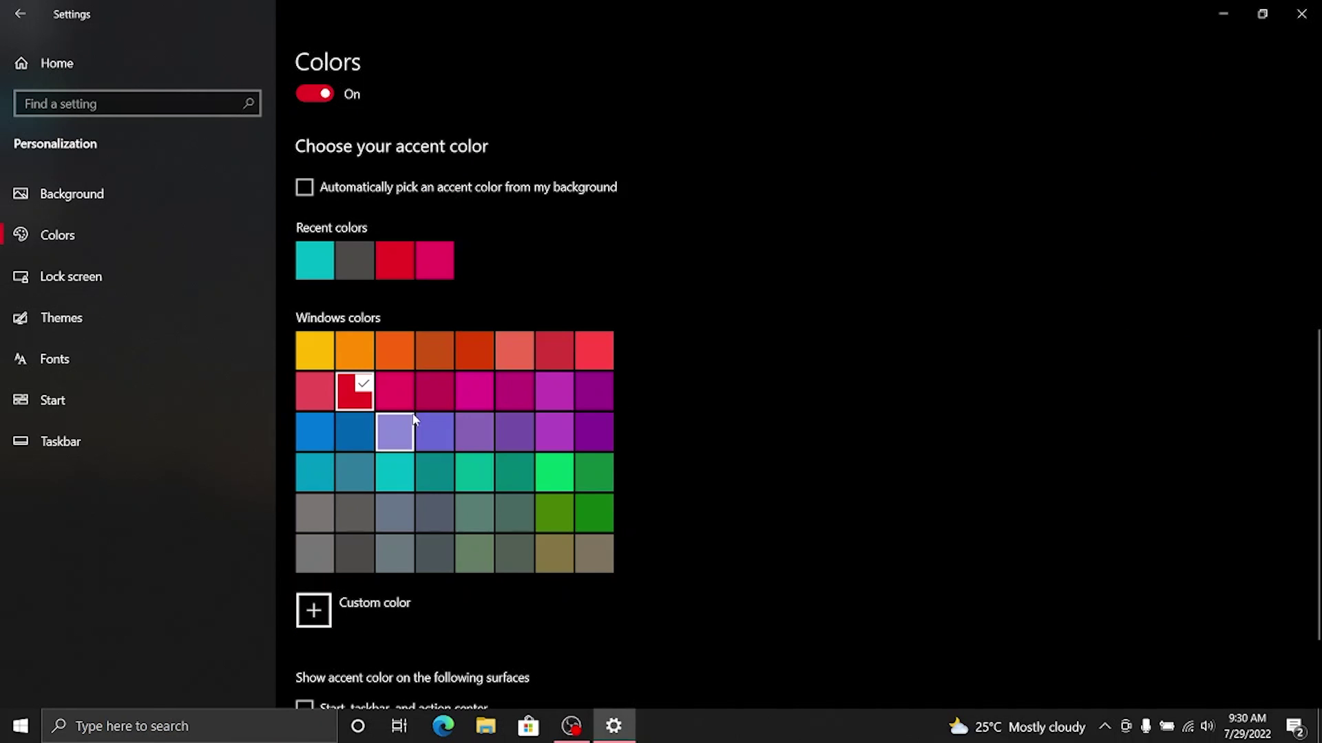
pyautogui.click(563, 521)
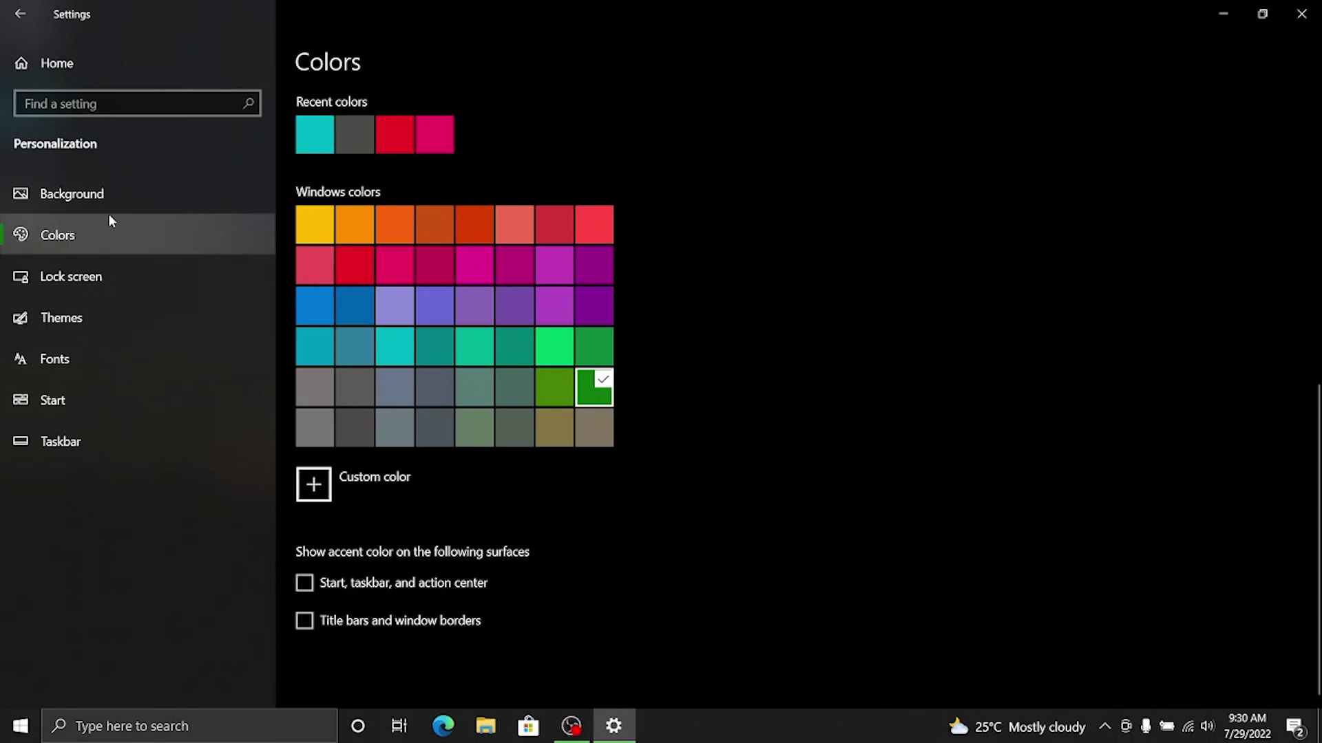
# - Make the lock screen background a Picture with tips and fun facts turned off
pyautogui.click(90, 275)
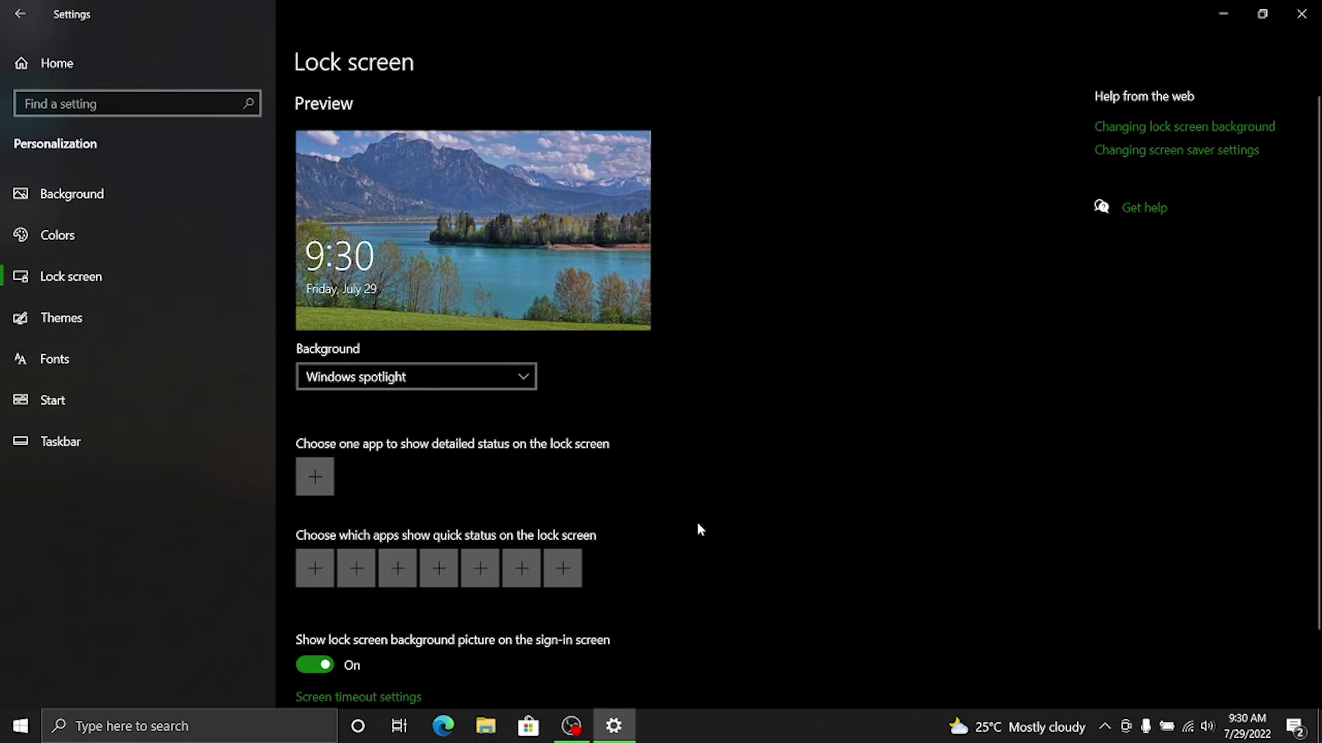
pyautogui.click(394, 382)
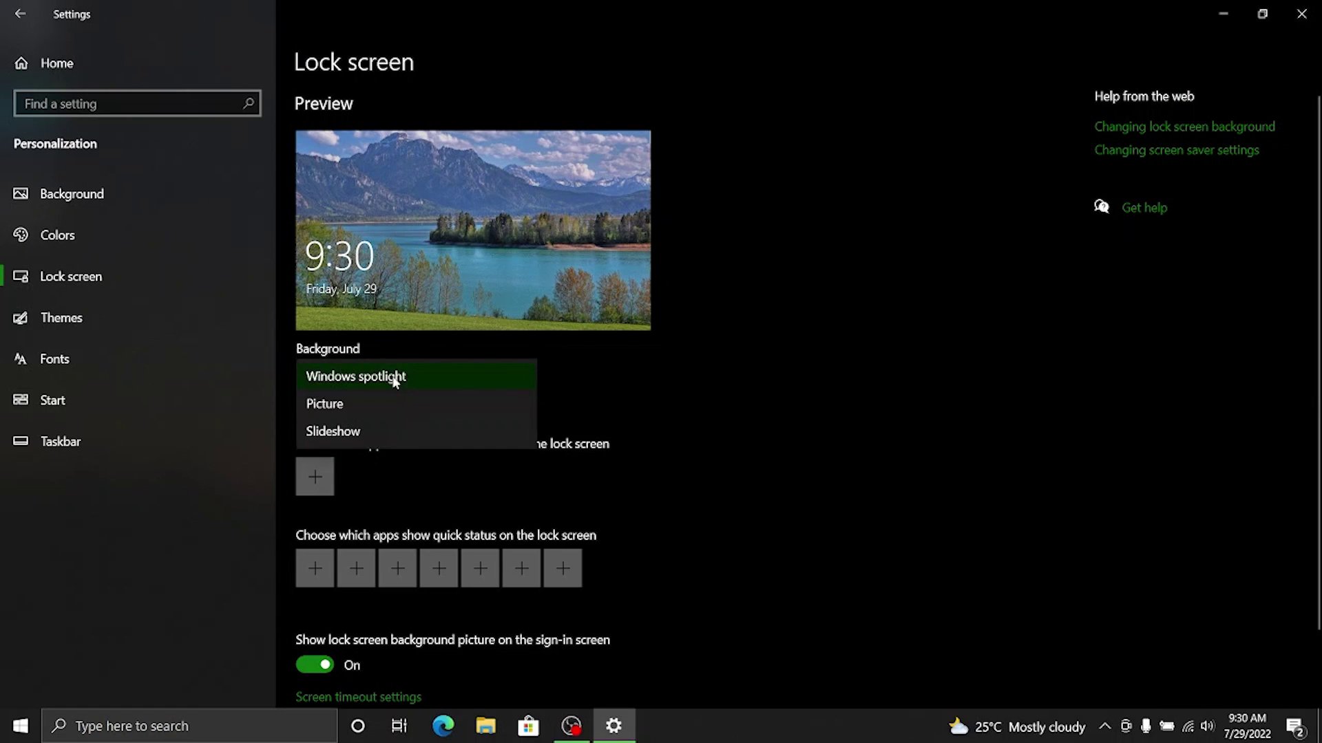
pyautogui.click(374, 406)
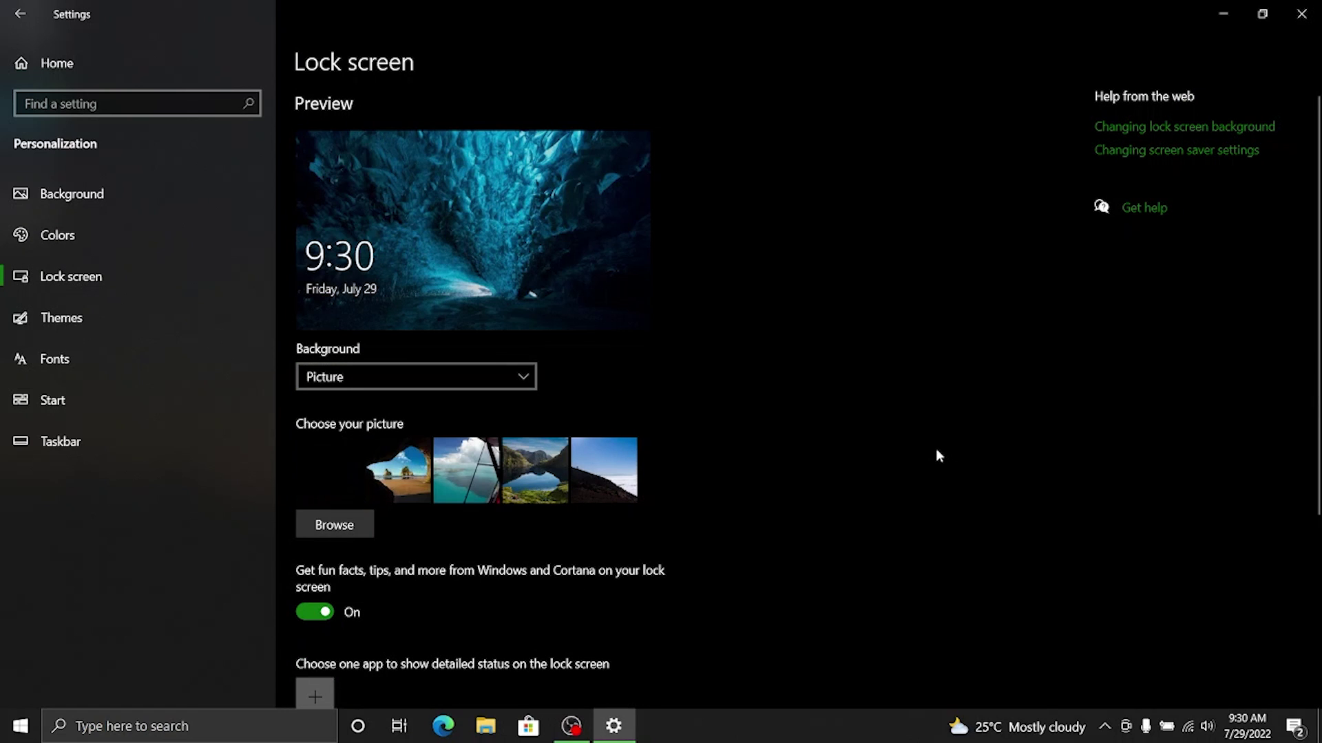
pyautogui.scroll(-4, 318, 310)
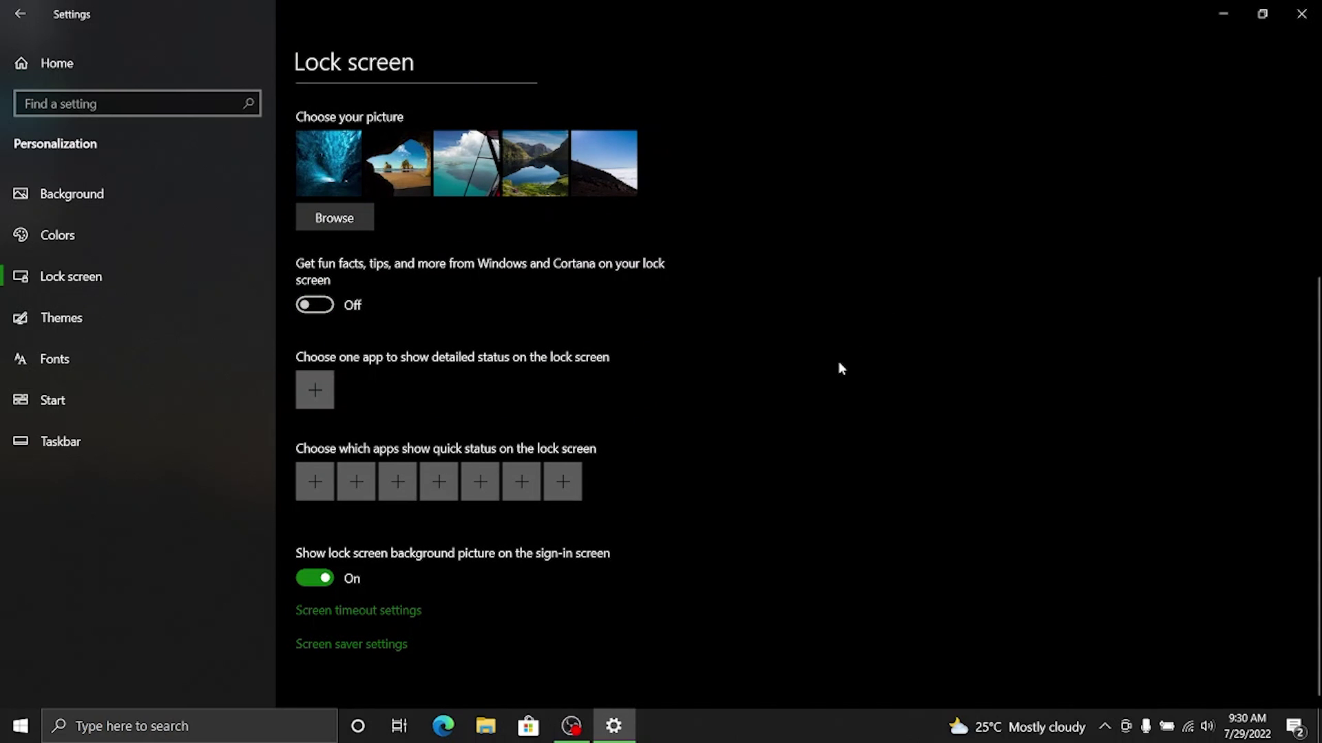
pyautogui.click(86, 314)
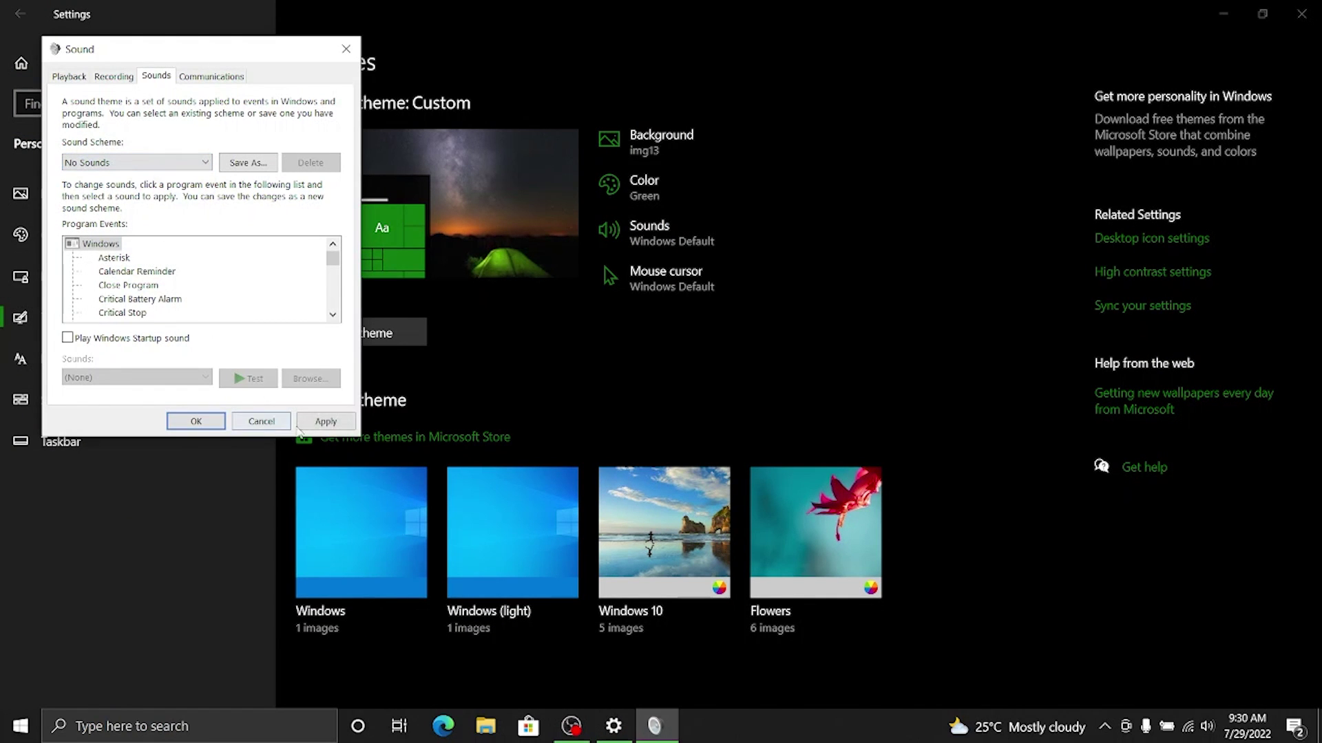
# - Apply the No Sounds scheme and turn off suggestions in Start
pyautogui.click(196, 421)
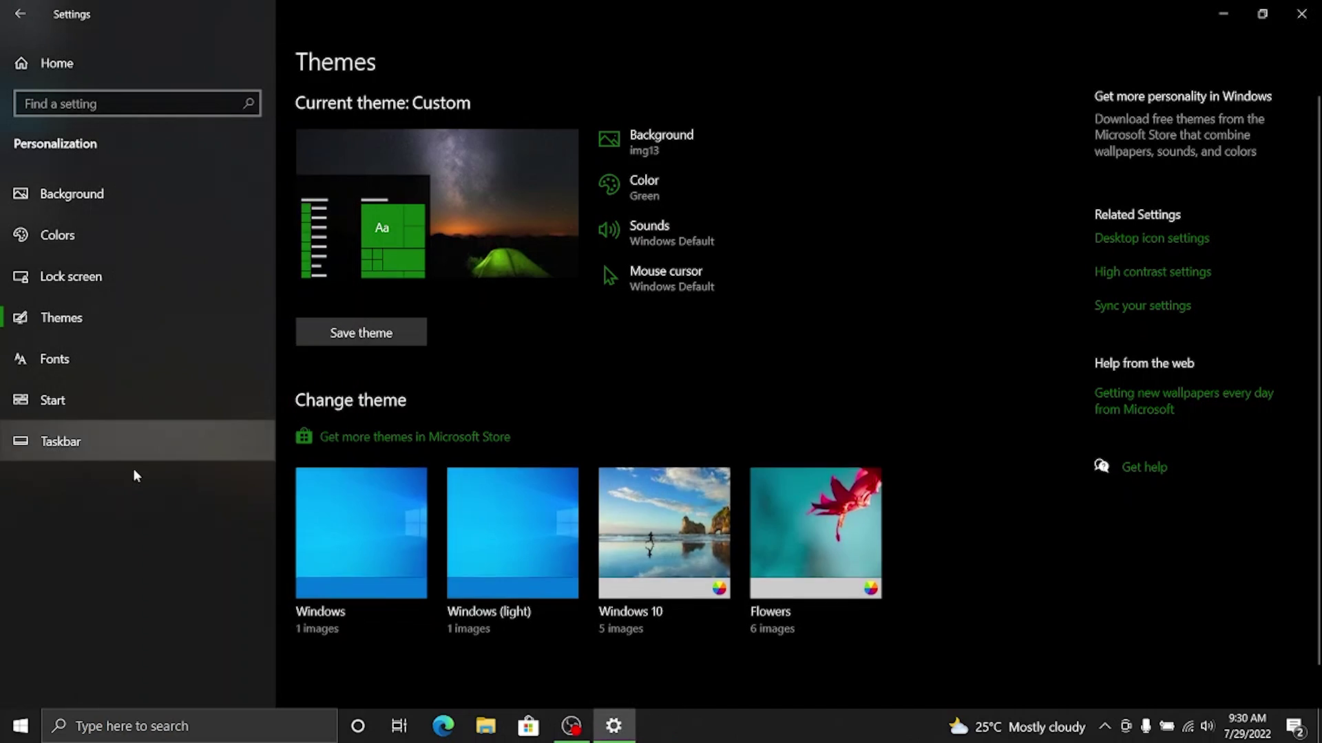
pyautogui.click(85, 399)
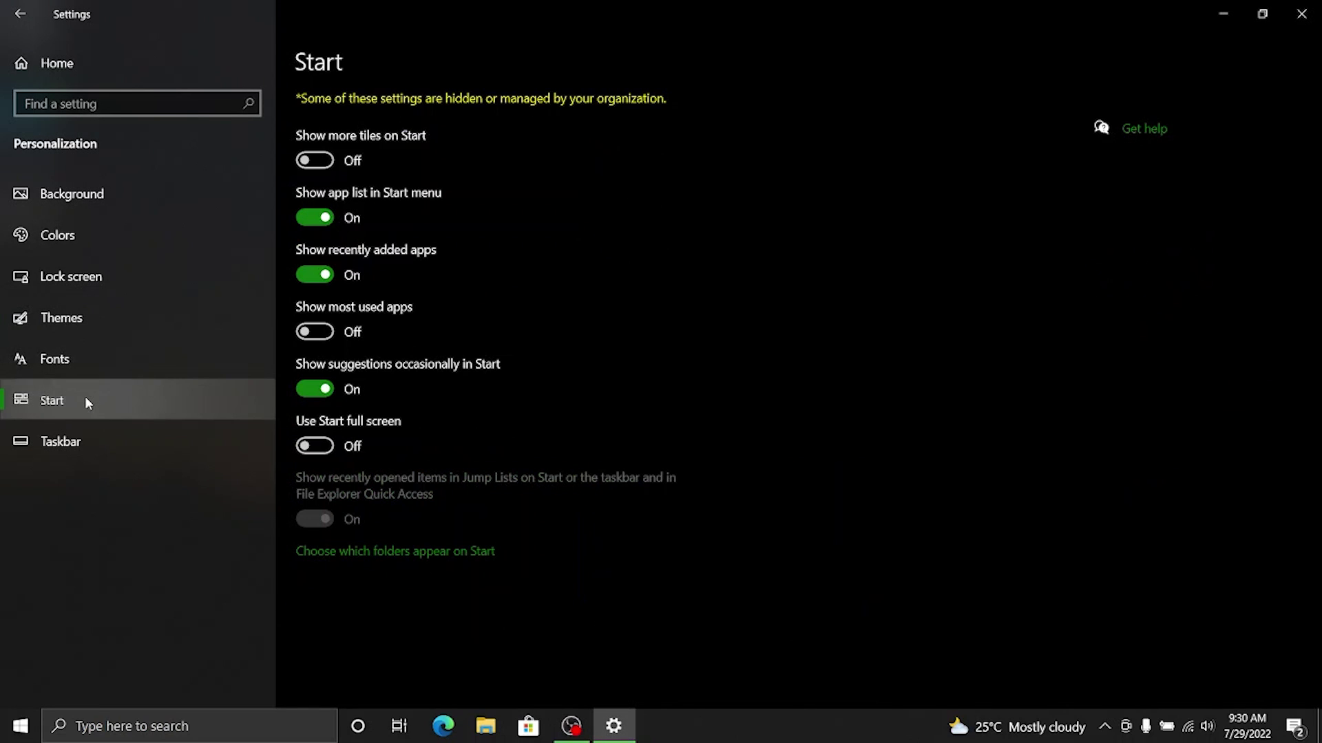
pyautogui.click(8, 736)
pyautogui.click(6, 734)
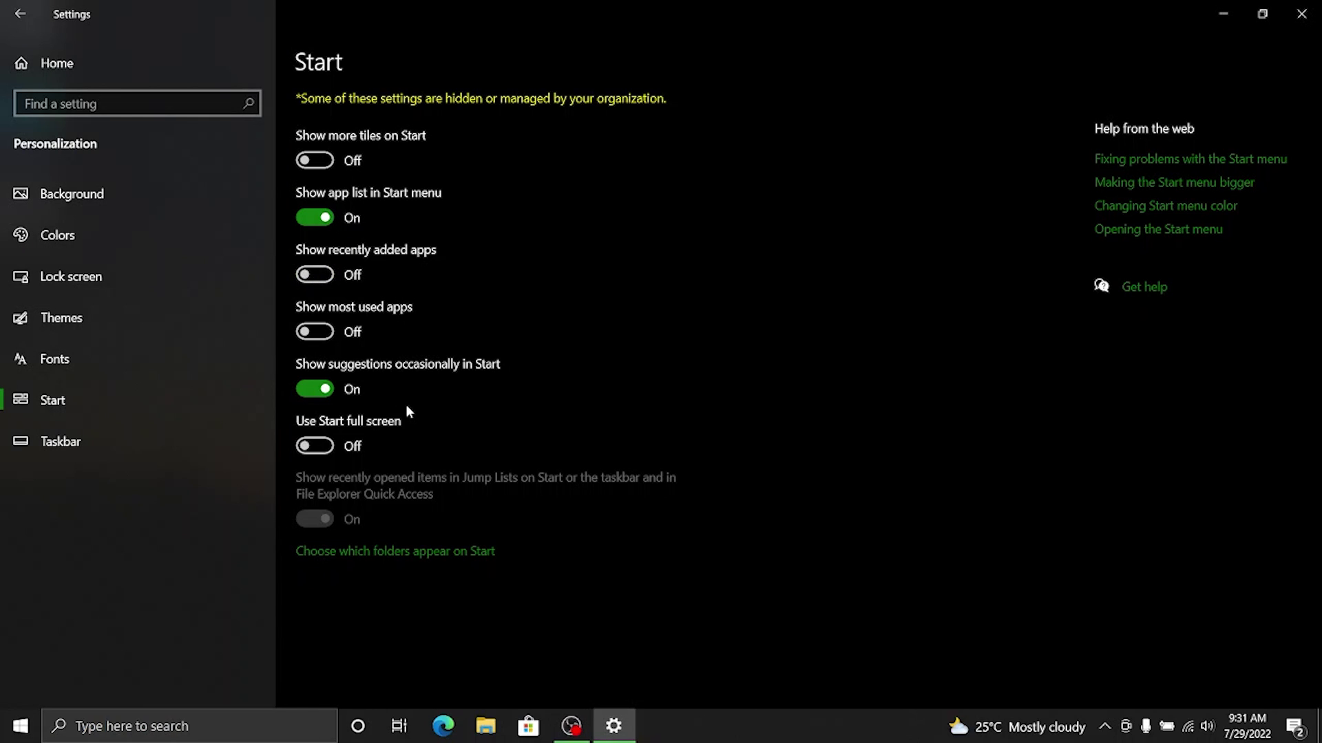
pyautogui.click(308, 389)
# - Hide the Documents folder from Start, leaving only Settings shown
pyautogui.click(14, 727)
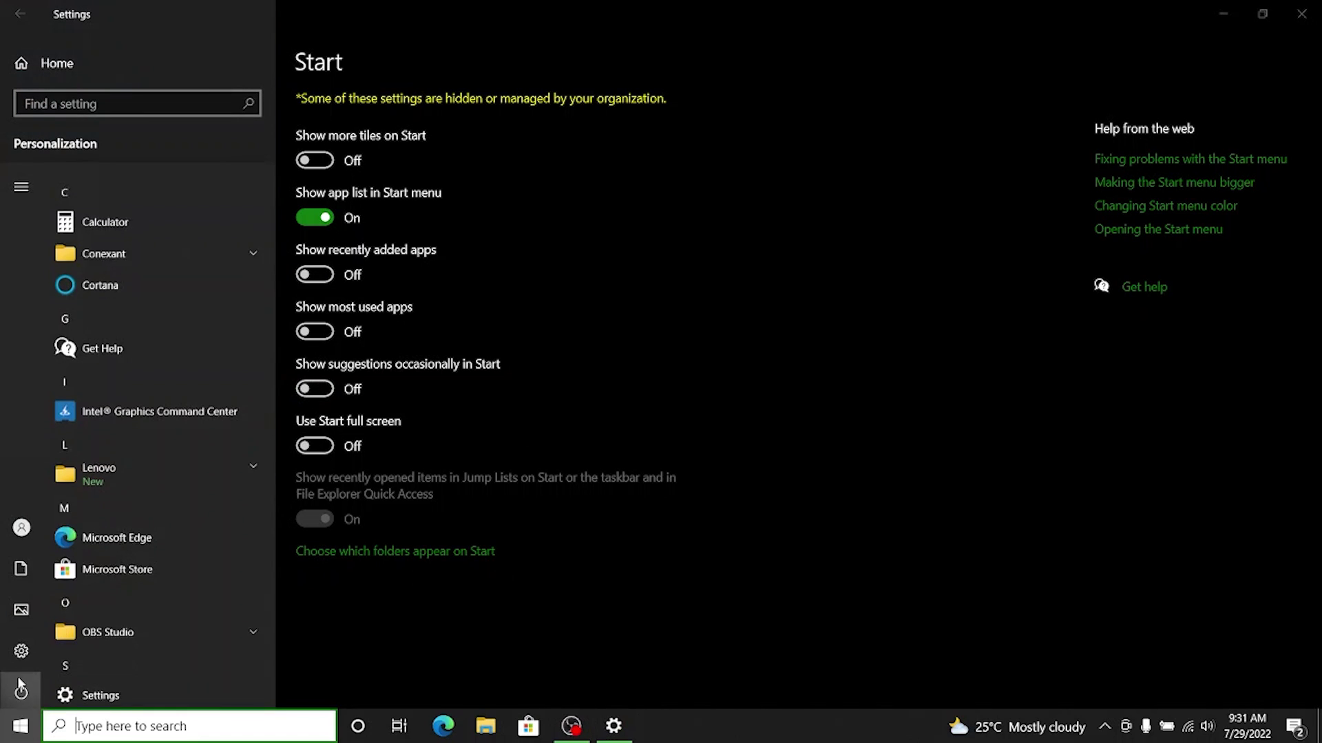
pyautogui.moveTo(21, 648)
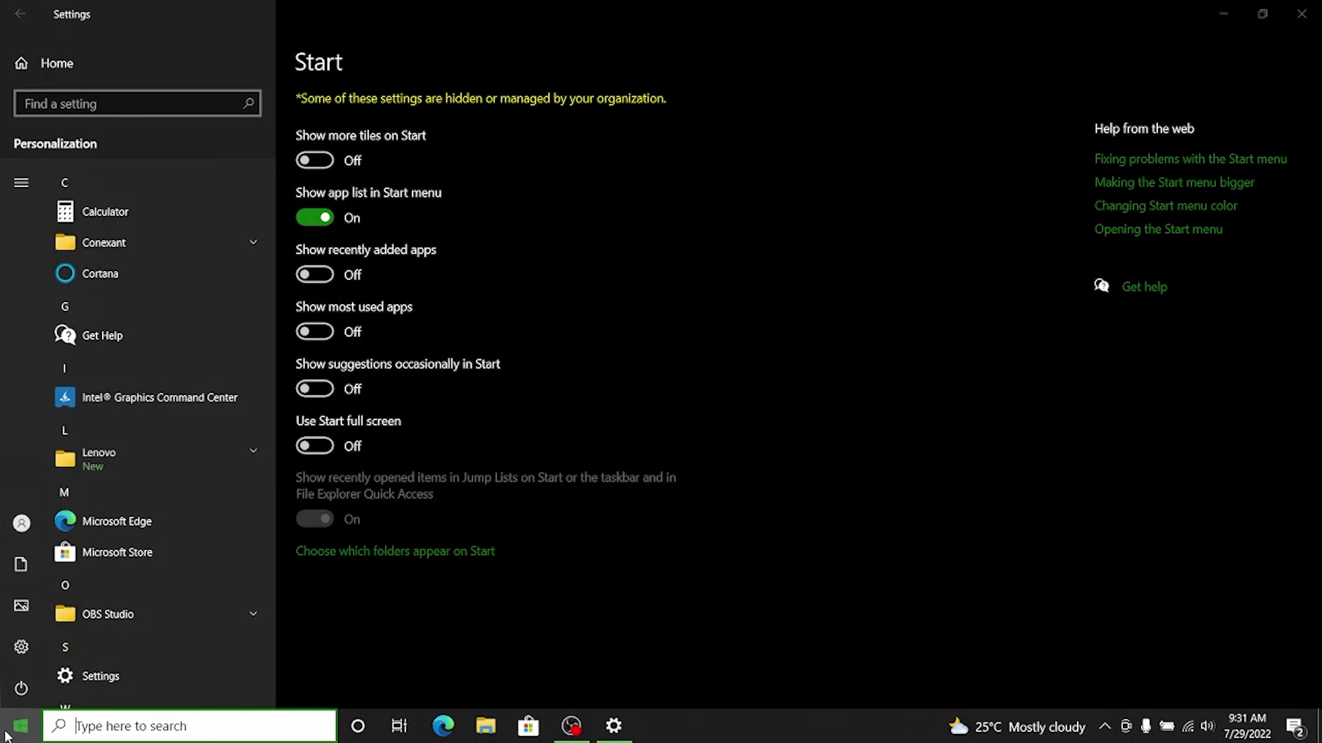
pyautogui.click(353, 553)
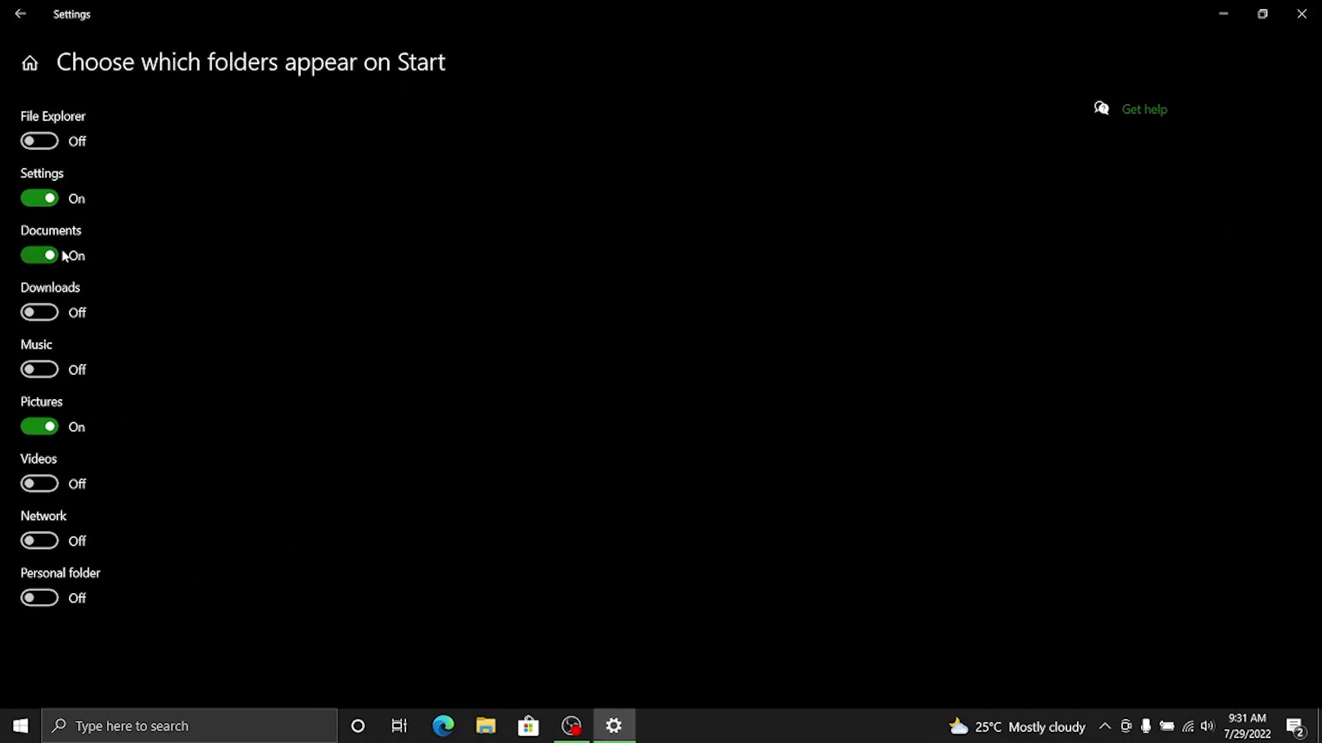
pyautogui.click(40, 263)
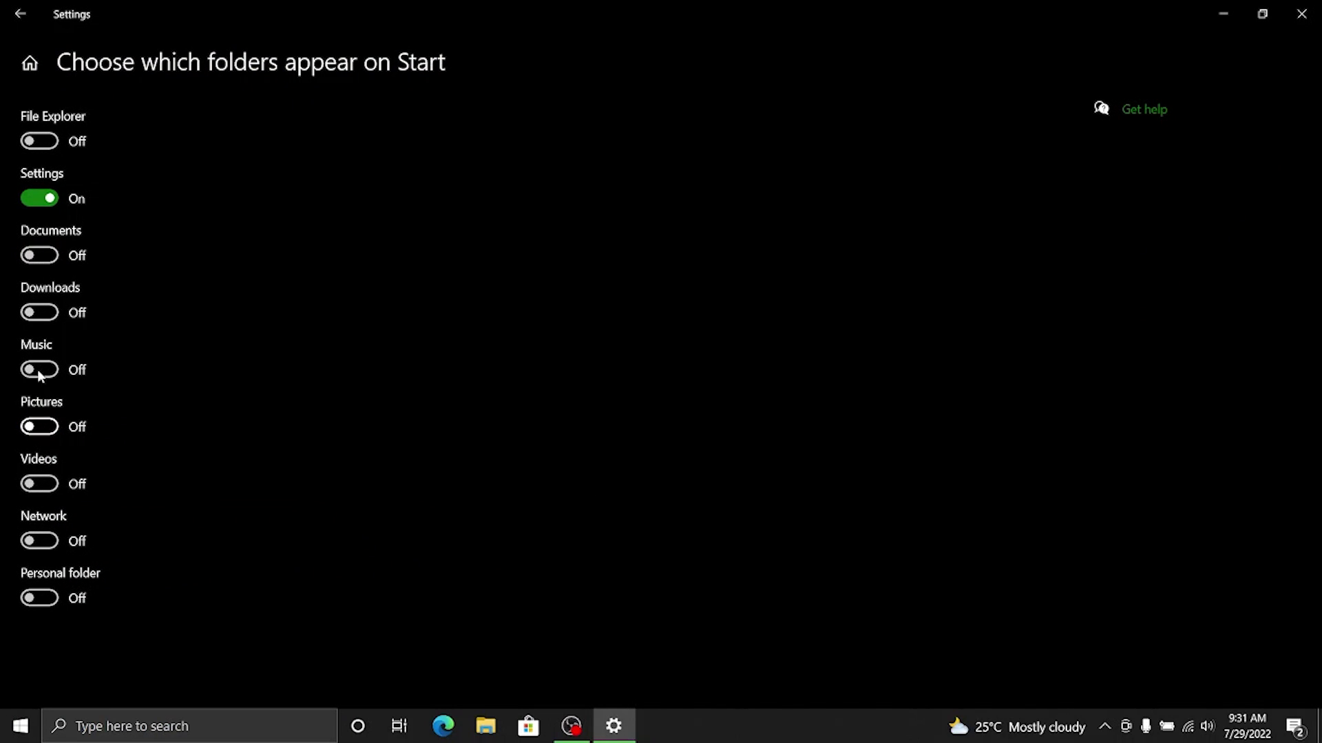
pyautogui.click(21, 14)
pyautogui.click(21, 727)
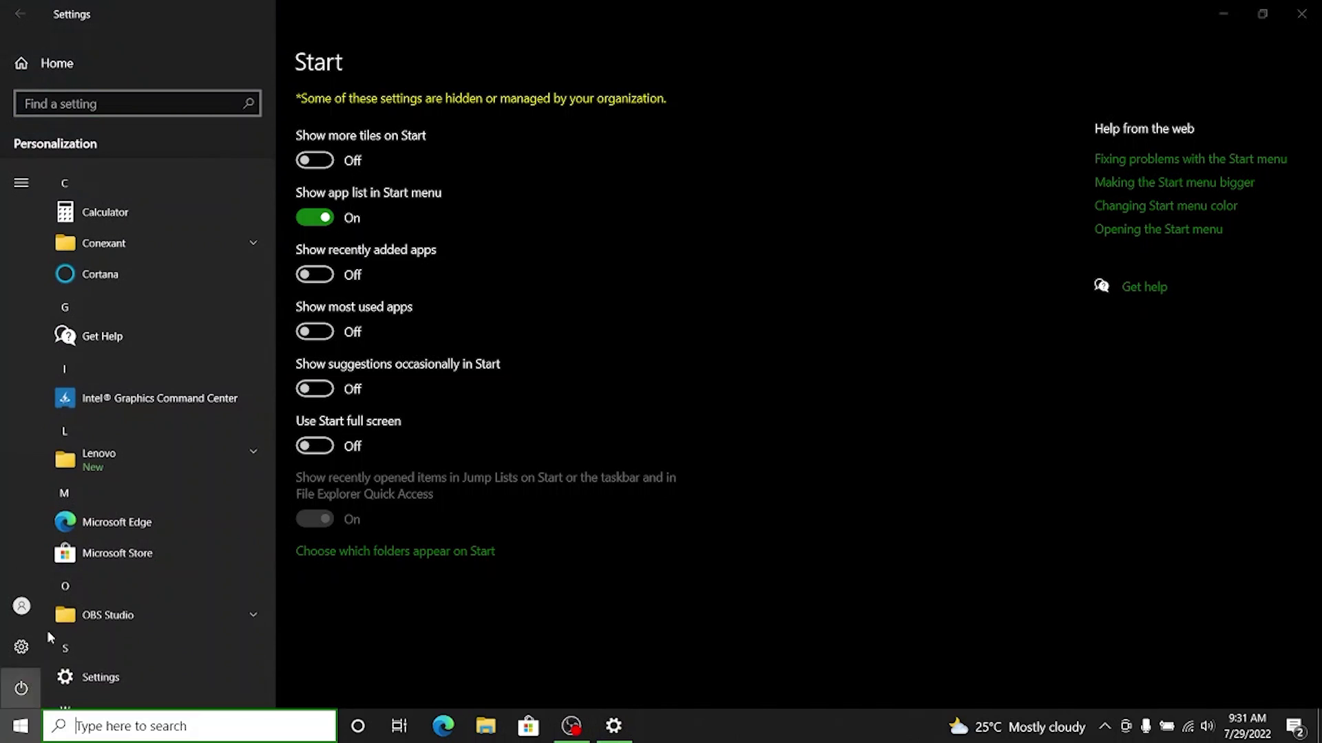
# - Make the taskbar buttons small and review which icons appear on the taskbar
pyautogui.click(6, 736)
pyautogui.click(76, 449)
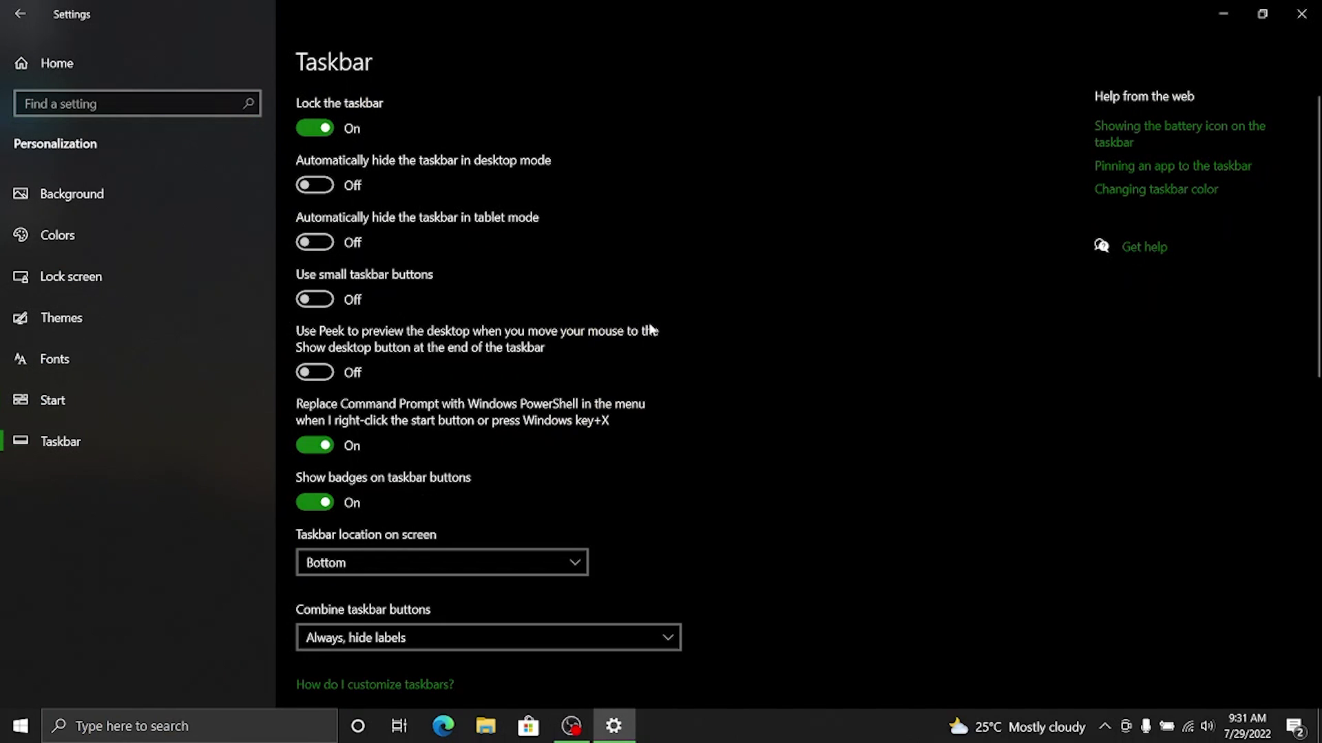
pyautogui.click(322, 301)
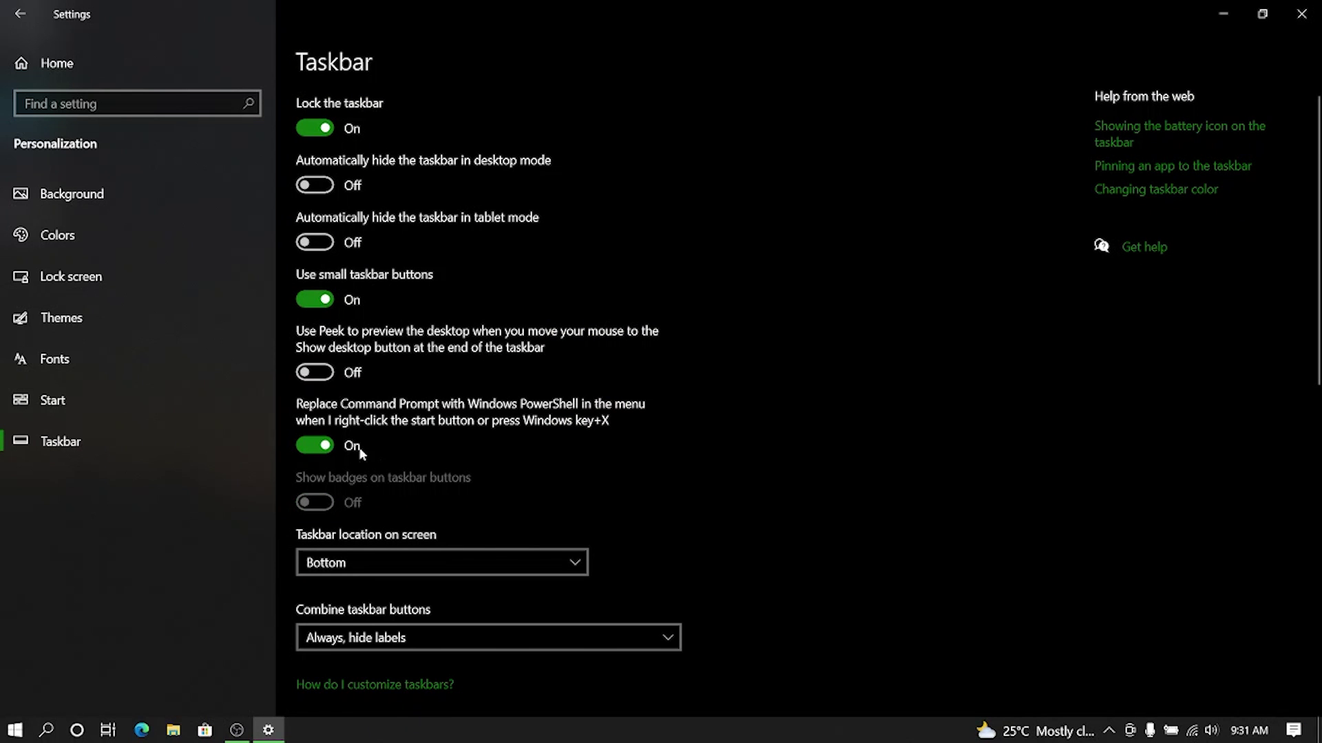
pyautogui.scroll(-5, 352, 406)
pyautogui.click(364, 347)
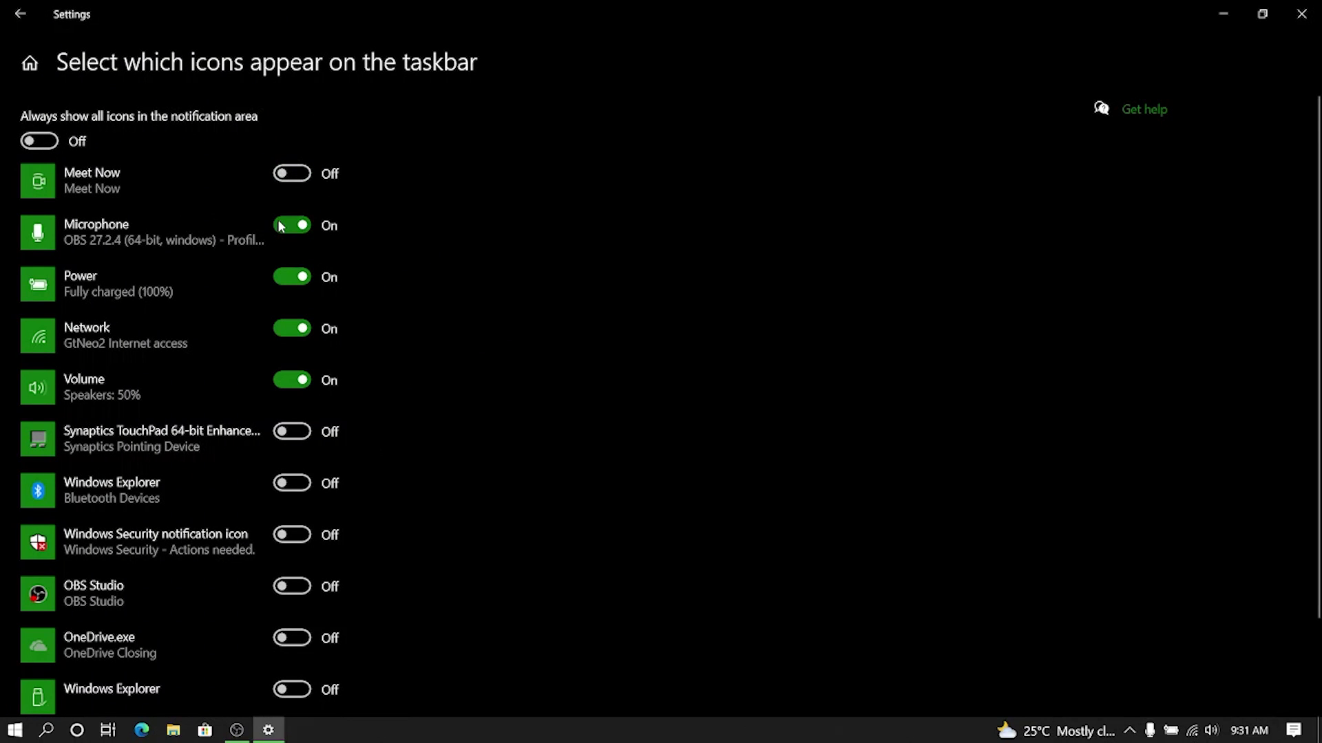
pyautogui.click(21, 14)
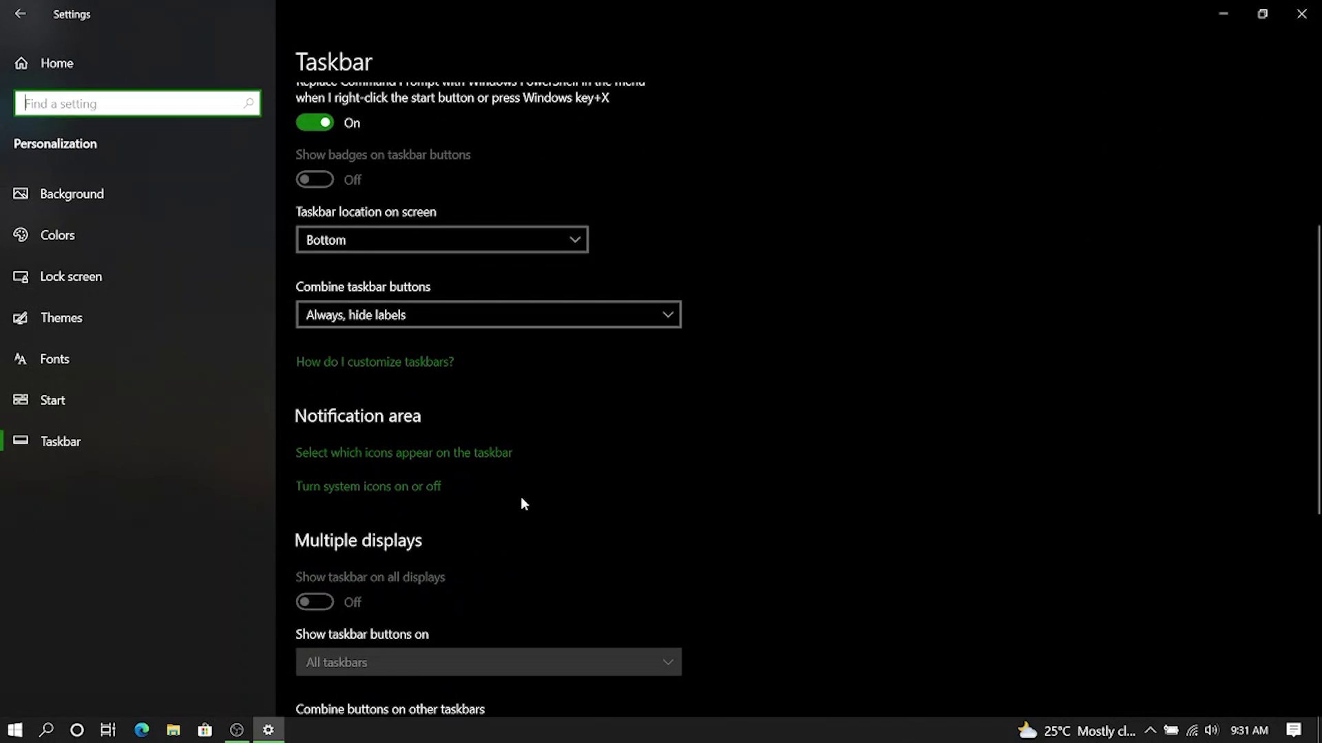
# - Switch off the Input Indicator and Action Center system icons, then go back to Taskbar settings
pyautogui.click(356, 491)
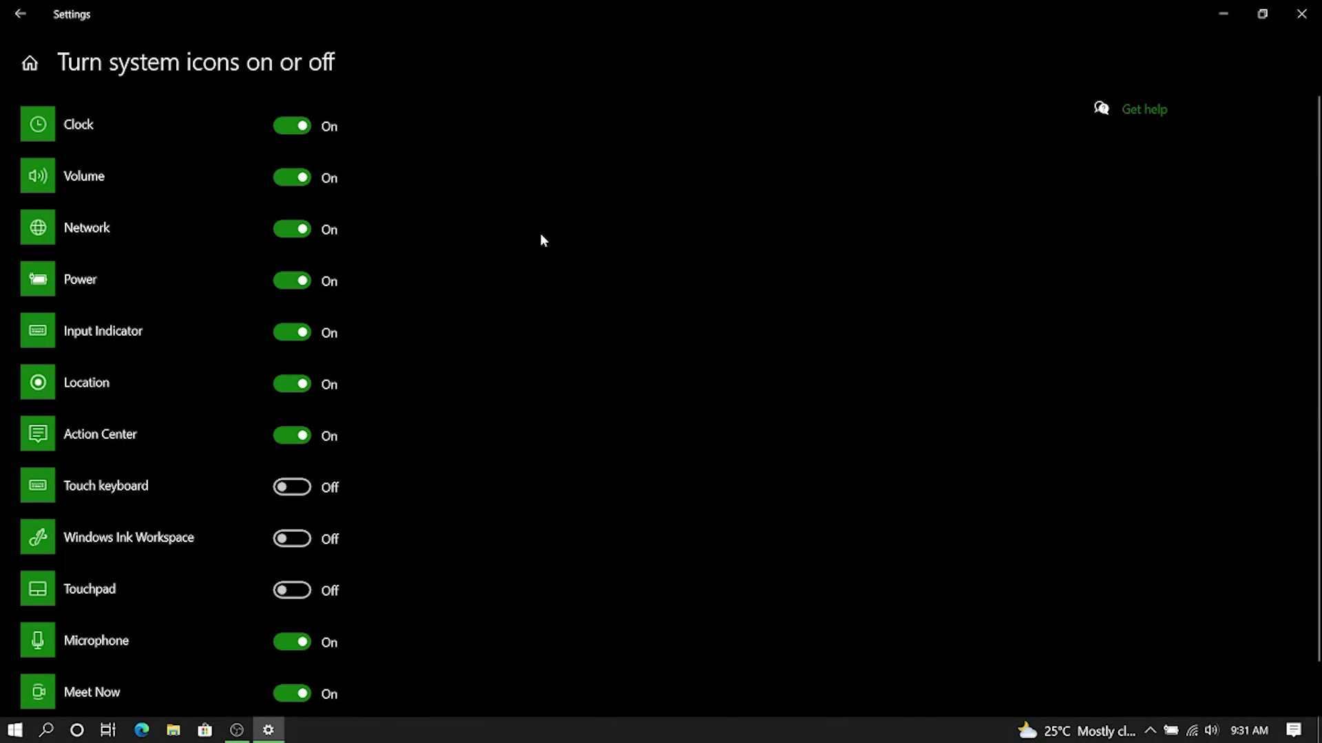
pyautogui.click(291, 336)
pyautogui.click(290, 447)
pyautogui.scroll(-2, 266, 604)
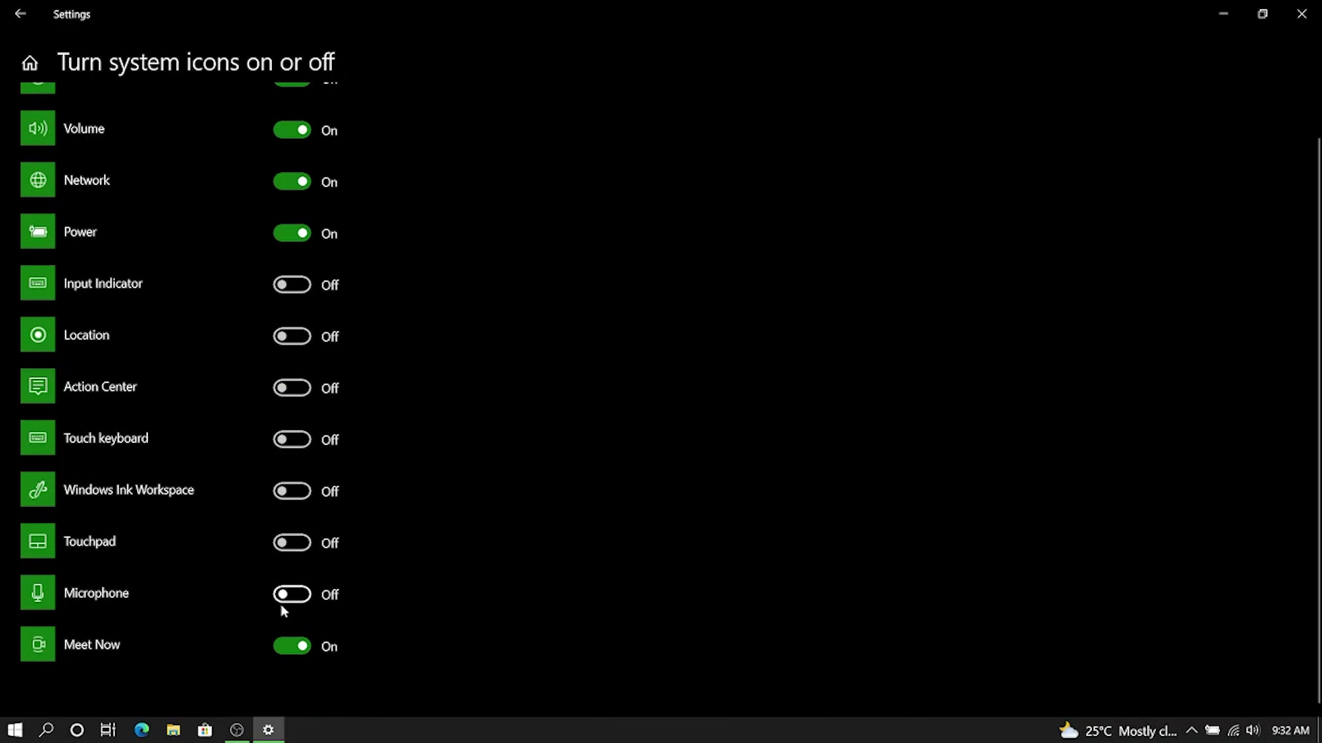
pyautogui.hotkey('alt', 'Left')
pyautogui.scroll(-10, 712, 493)
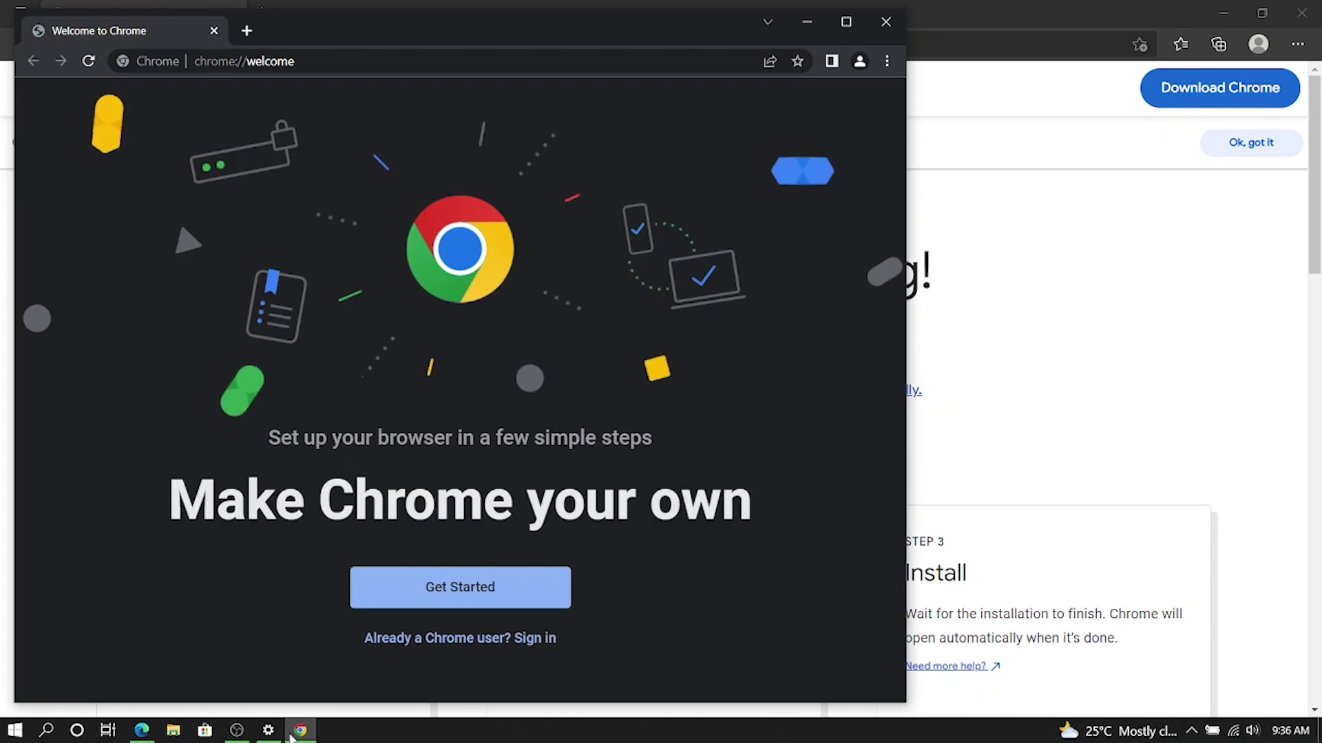
# - Maximize the Chrome window and scroll through the browser download pages
pyautogui.click(842, 22)
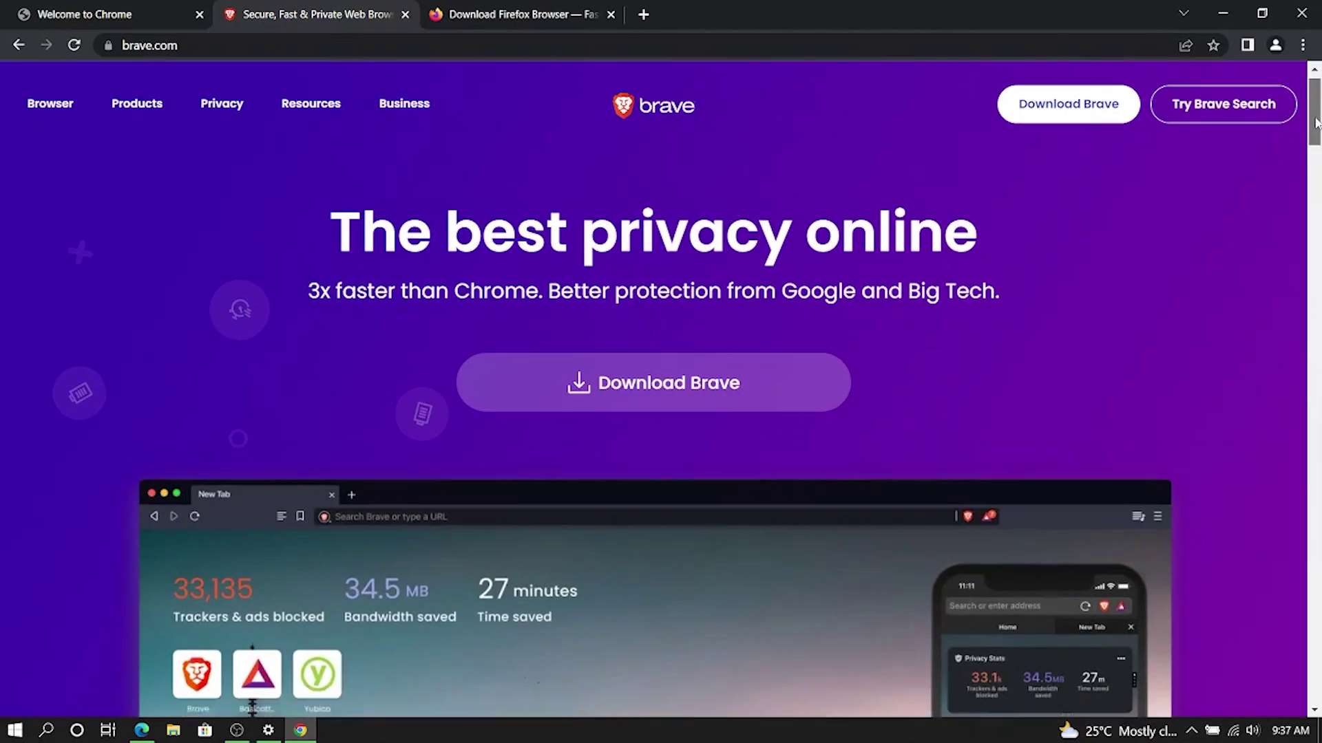
pyautogui.scroll(-4, 1316, 148)
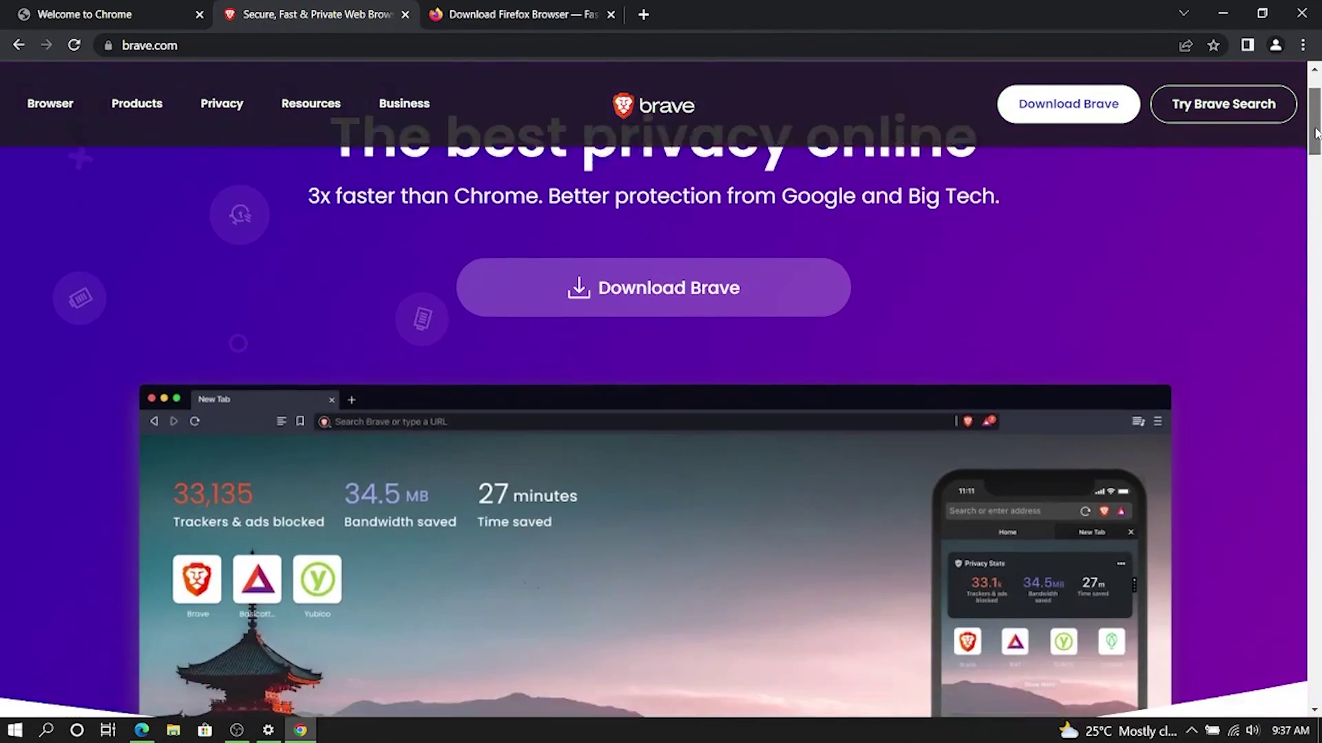
pyautogui.scroll(-5, 1316, 148)
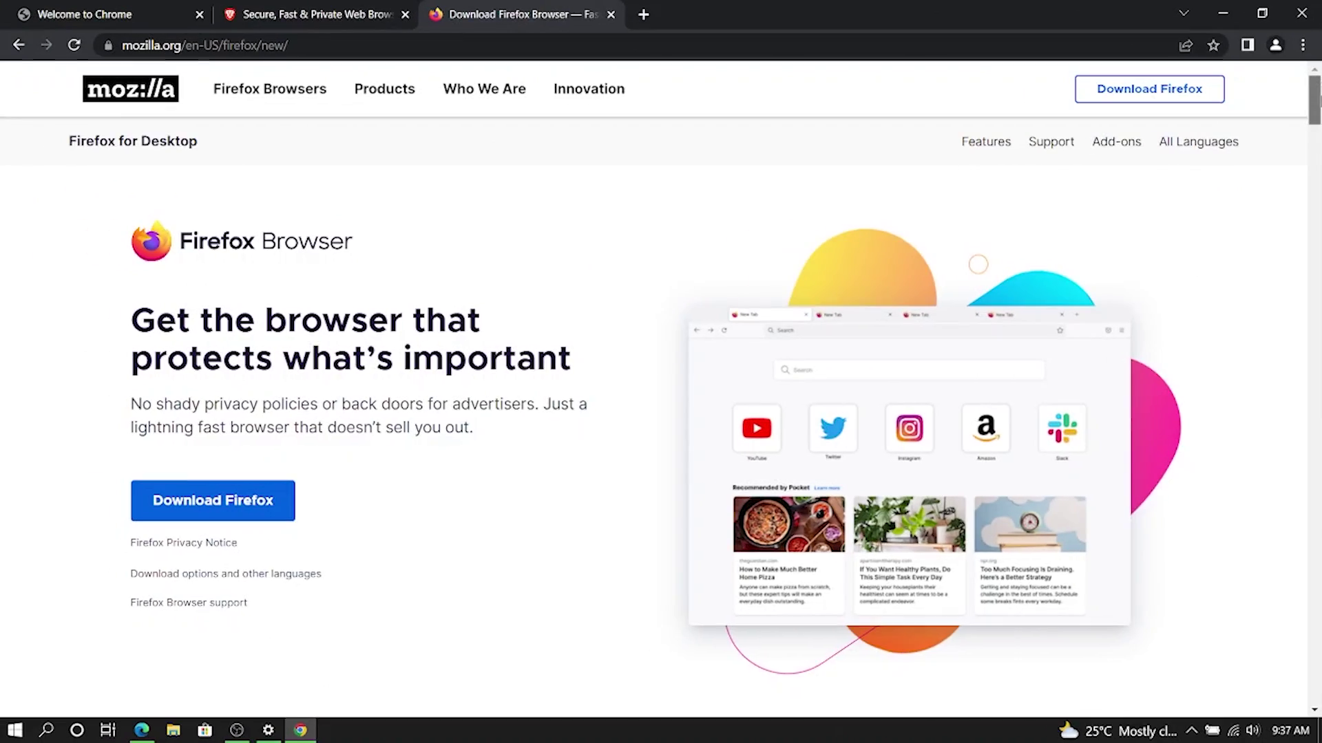
pyautogui.scroll(-2, 661, 385)
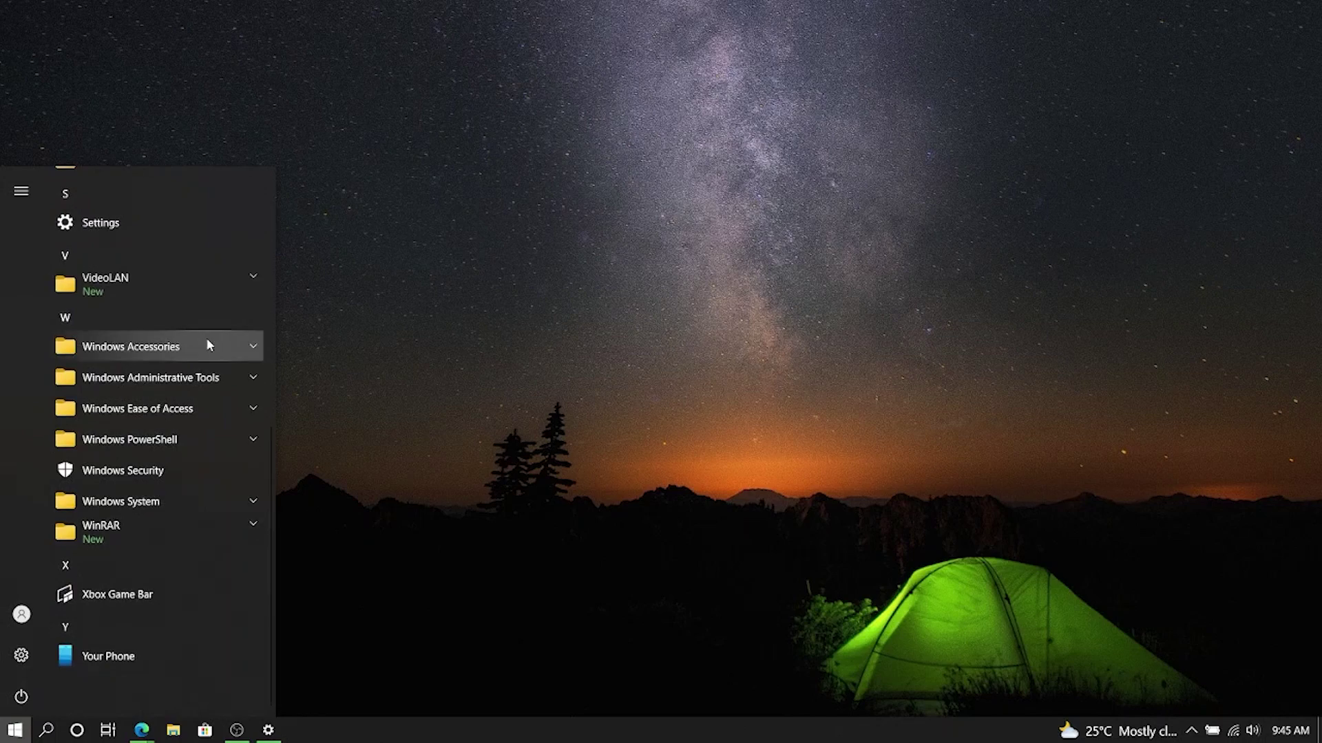
# - Launch VLC from the VideoLAN folder, rewind the playing video, and show Picasa's photo effects
pyautogui.click(137, 282)
pyautogui.click(152, 406)
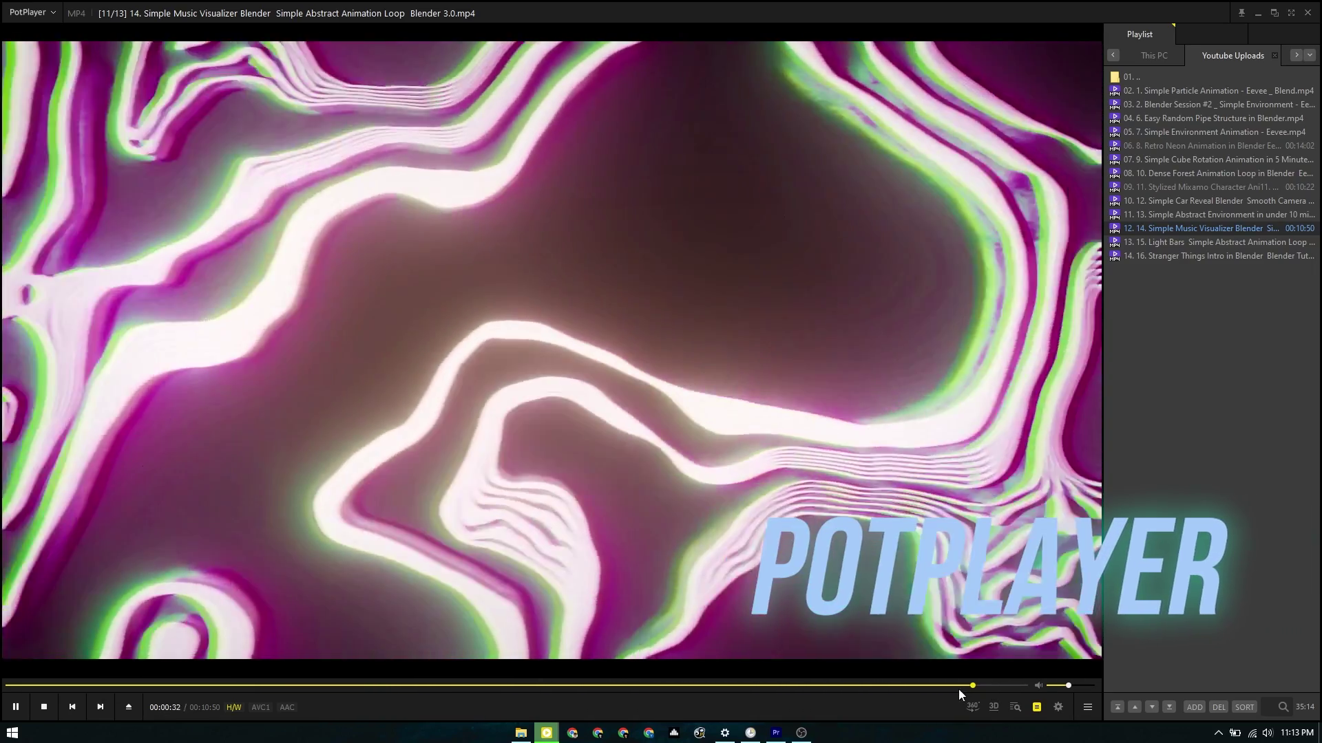
pyautogui.click(958, 689)
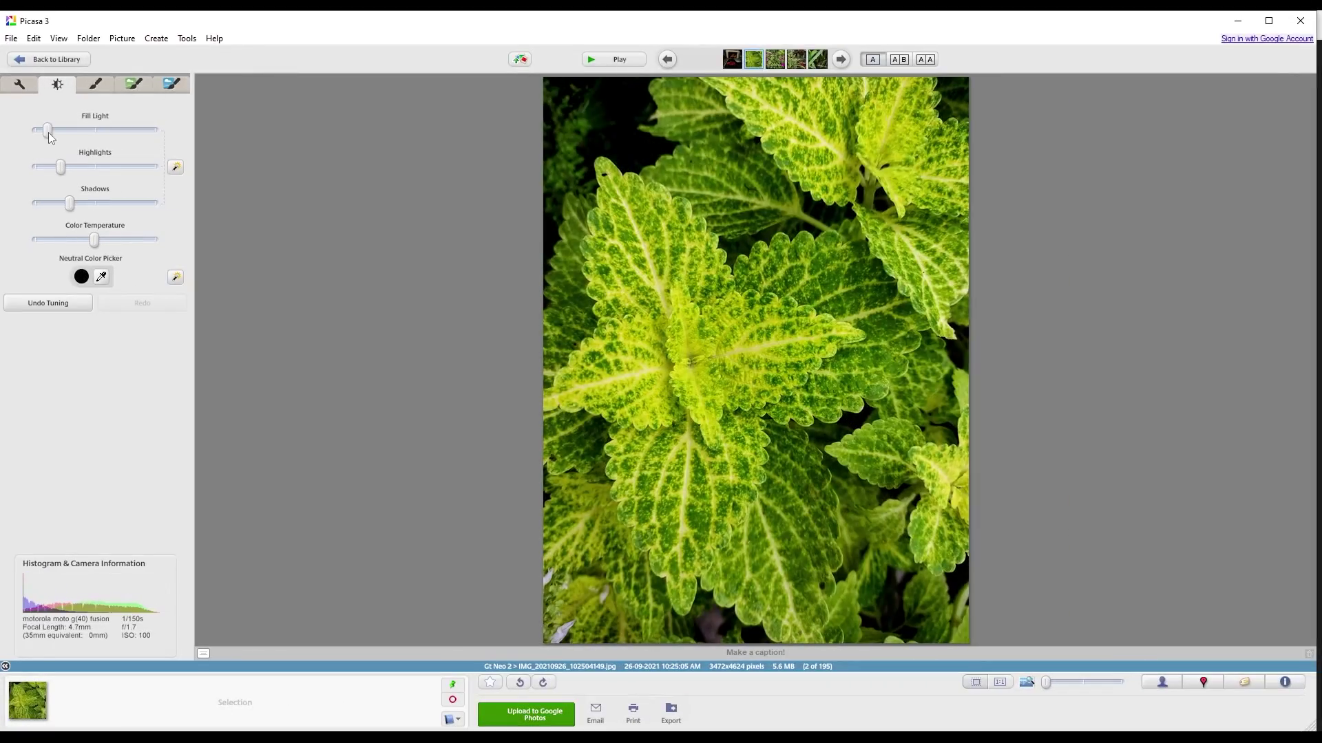
pyautogui.click(97, 85)
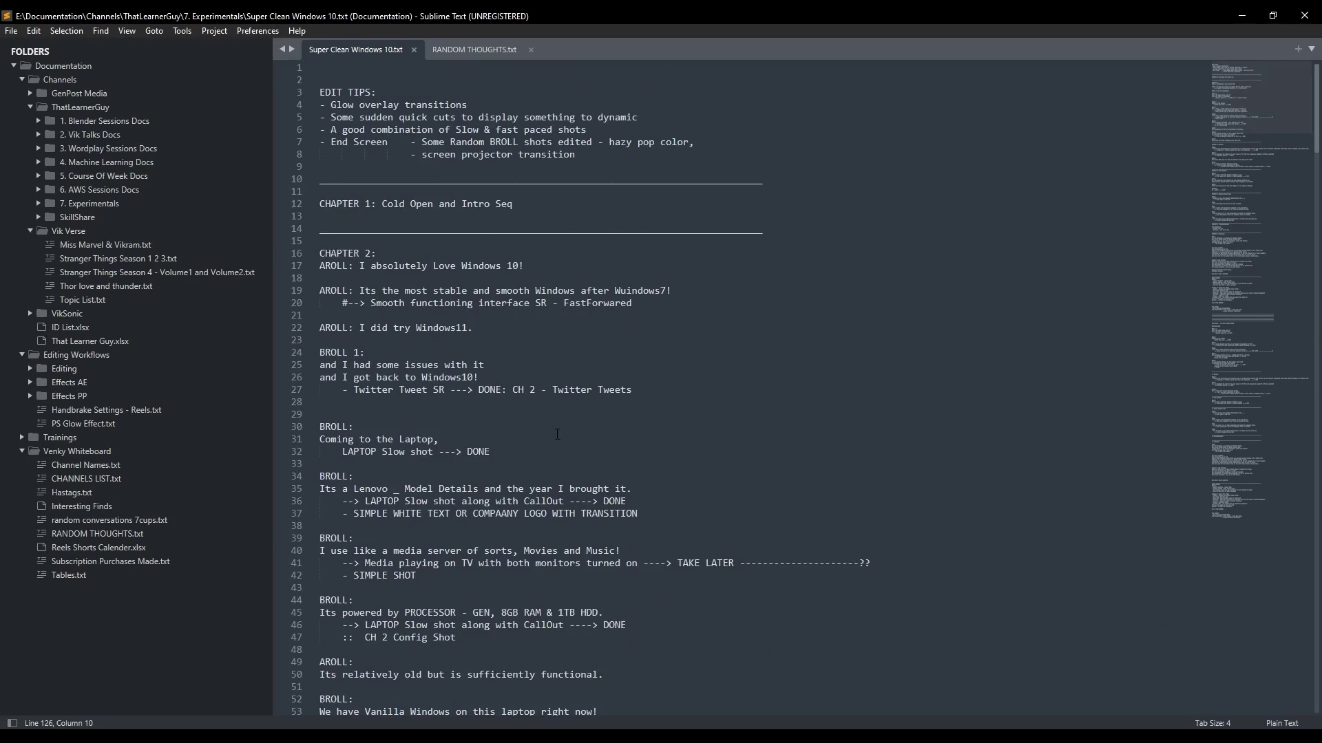
pyautogui.scroll(-20, 508, 442)
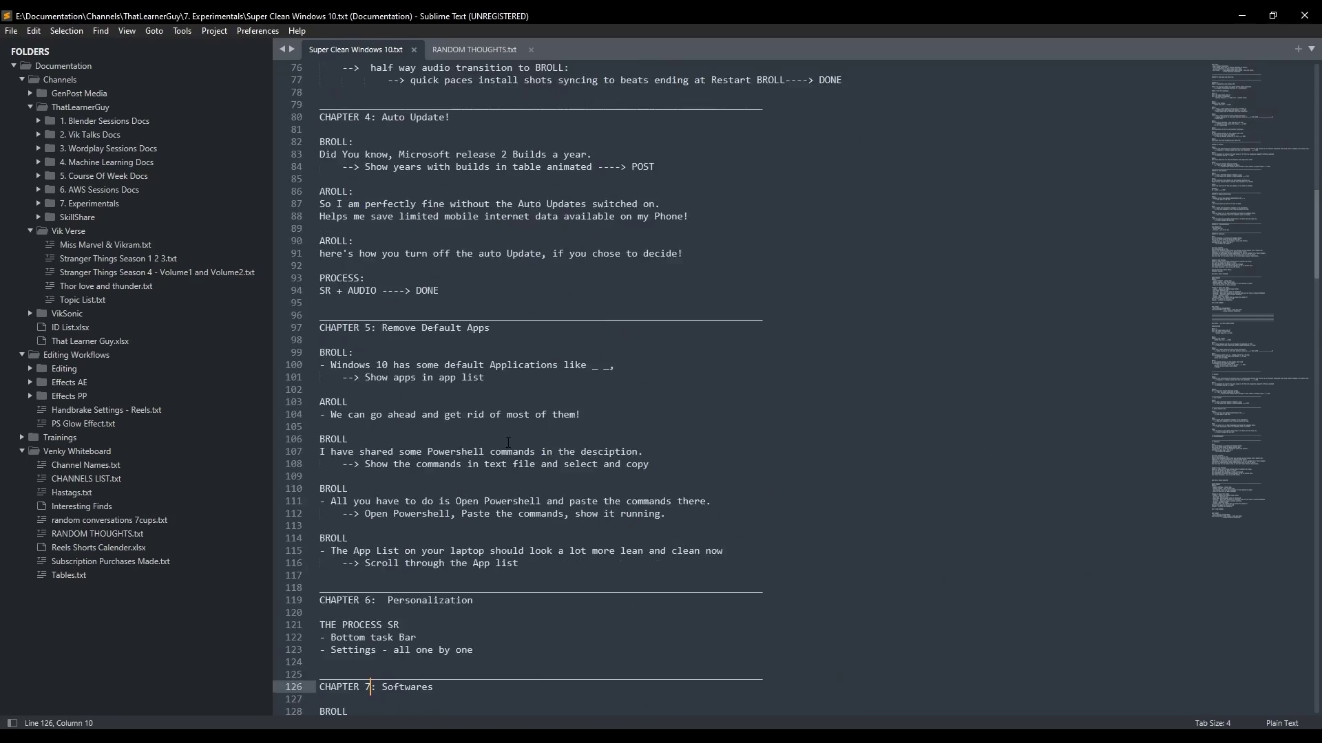
# - Read through the script, then download the TaskbarX_1.7.6.0_x64 portable zip from the TaskbarX homepage
pyautogui.scroll(-20, 508, 443)
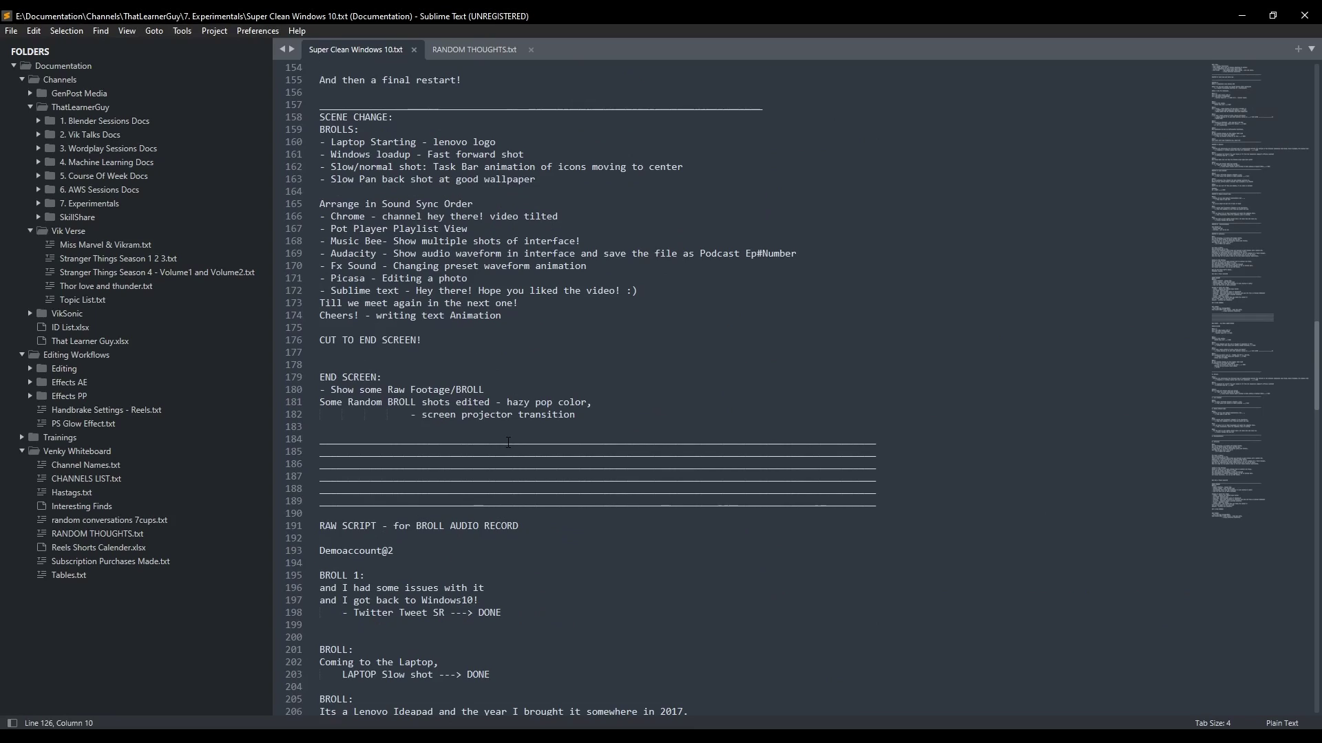
pyautogui.scroll(-6, 508, 443)
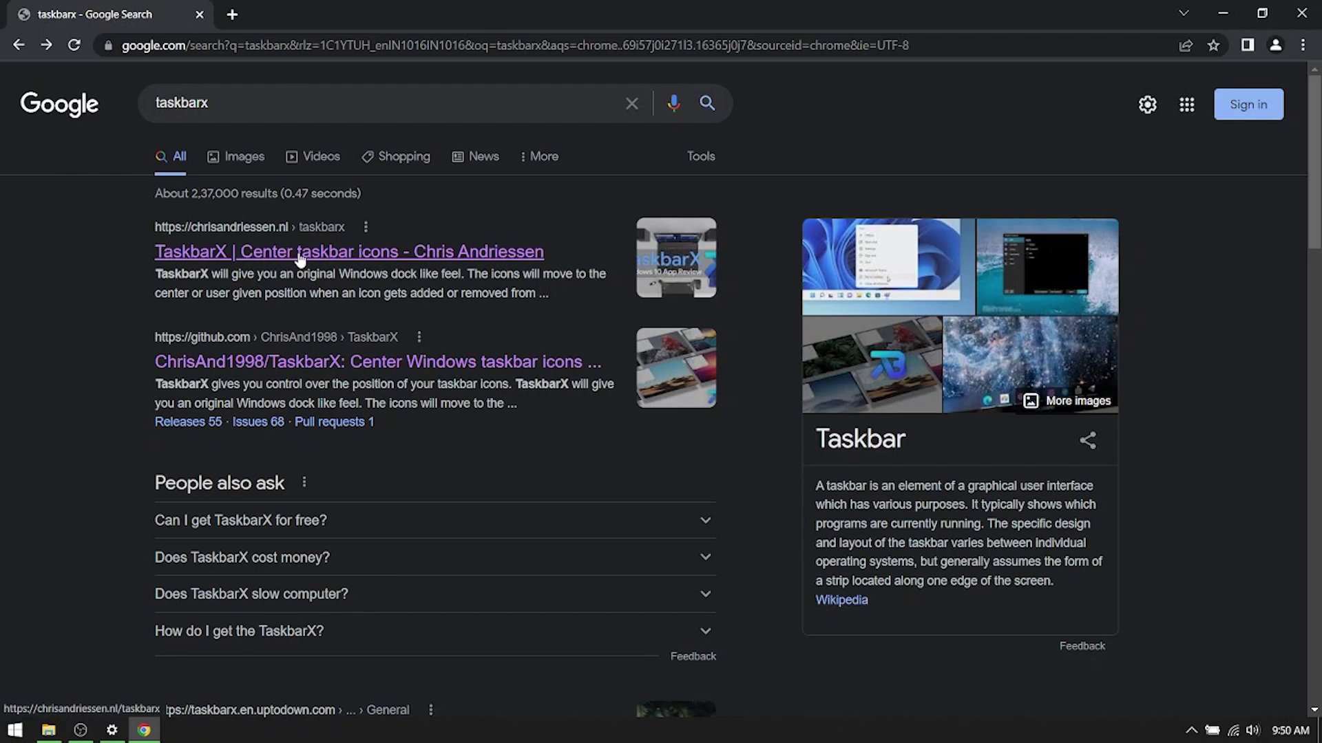
pyautogui.click(299, 256)
pyautogui.scroll(-5, 317, 433)
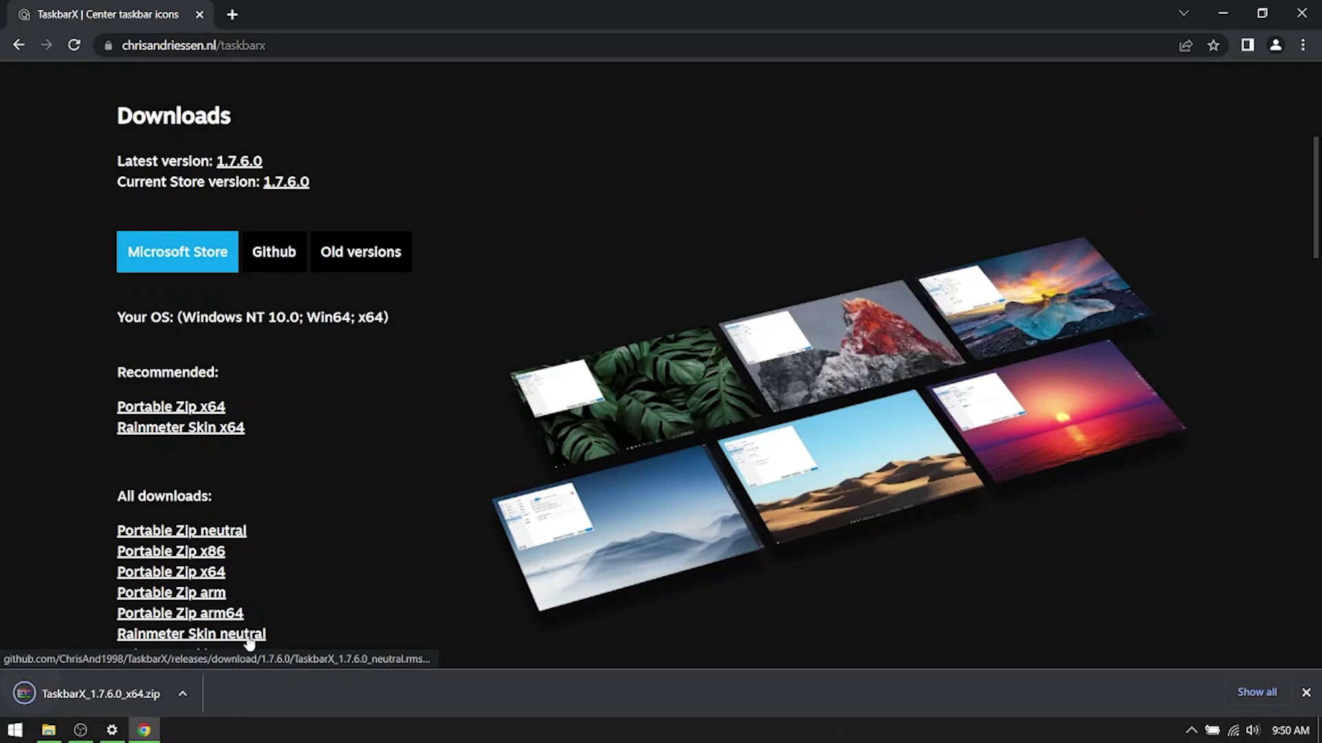
pyautogui.hotkey('alt', 'Tab')
# - Copy the TaskbarX zip from Downloads to Local Disk (C:), granting administrator permission
pyautogui.click(413, 133)
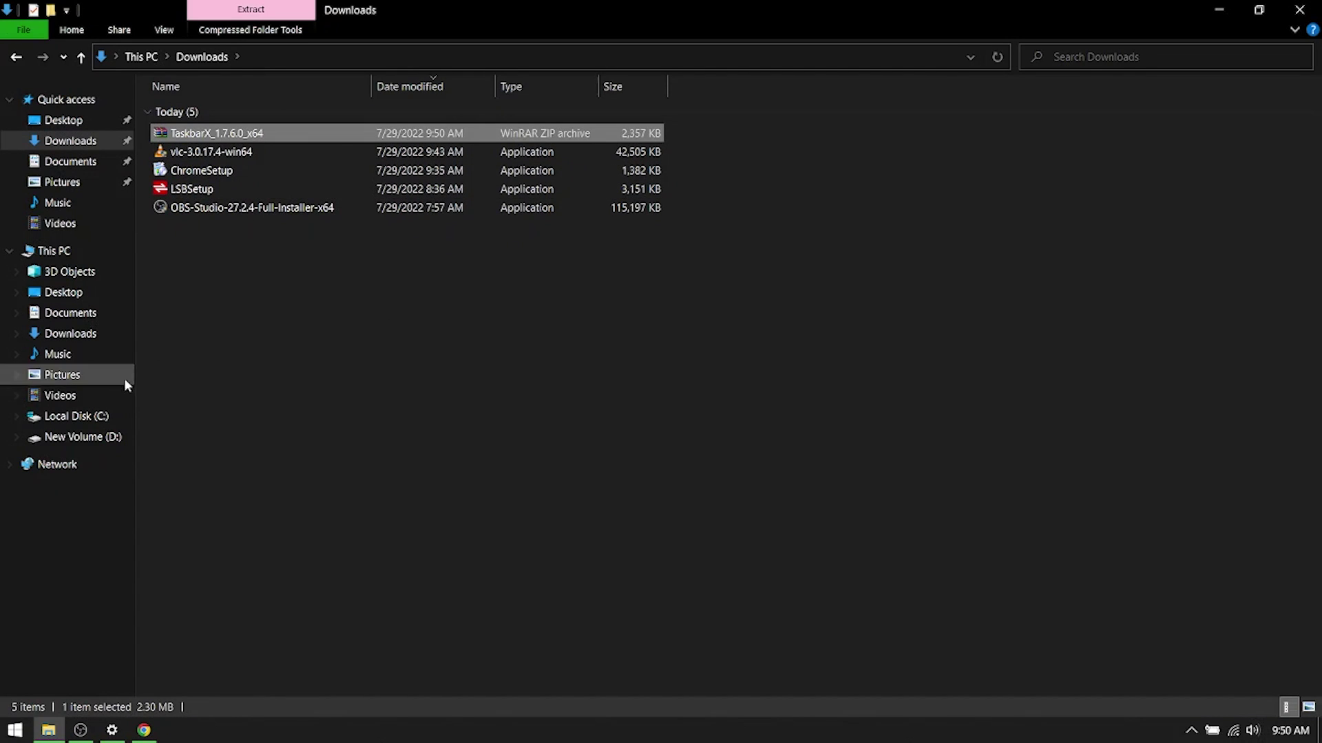
pyautogui.click(75, 416)
pyautogui.hotkey('ctrl', 'v')
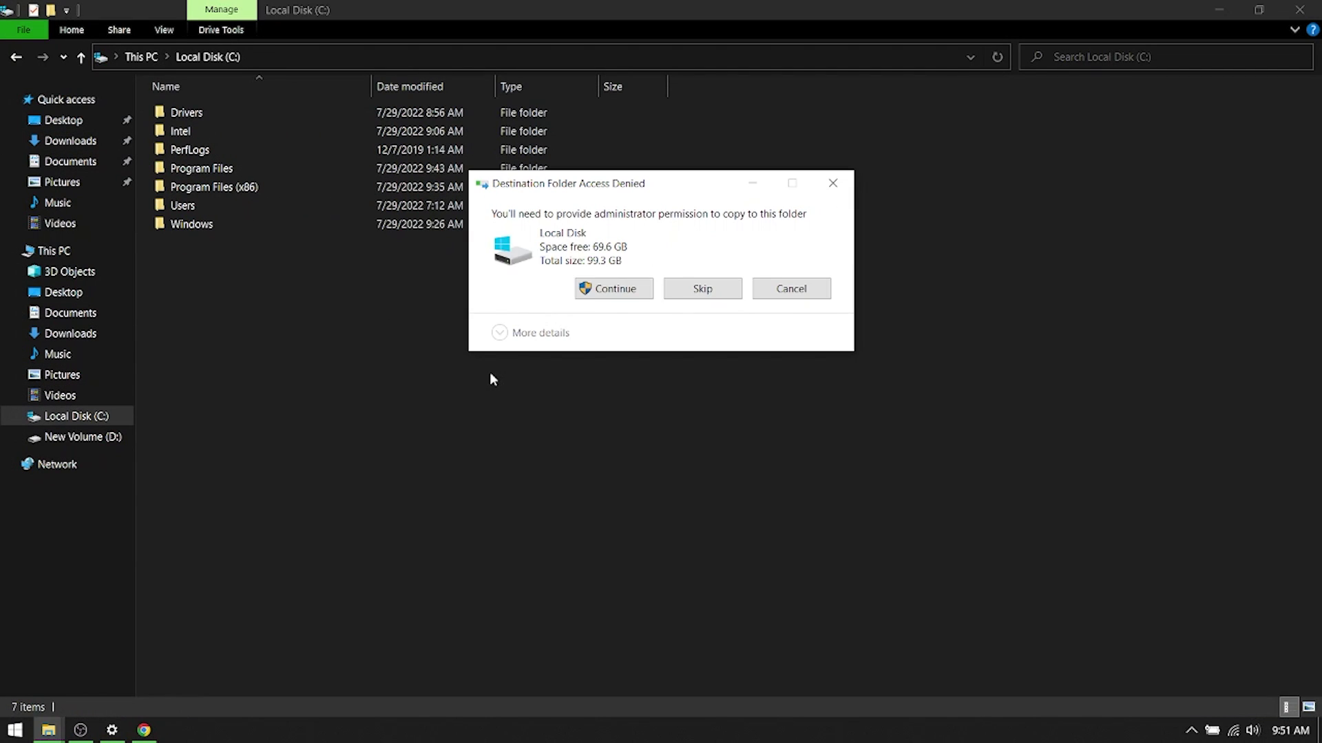
pyautogui.click(592, 286)
# - Extract the zip into TaskbarX_1.7.6.0_x64 and launch TaskbarX Configurator from it
pyautogui.rightClick(237, 246)
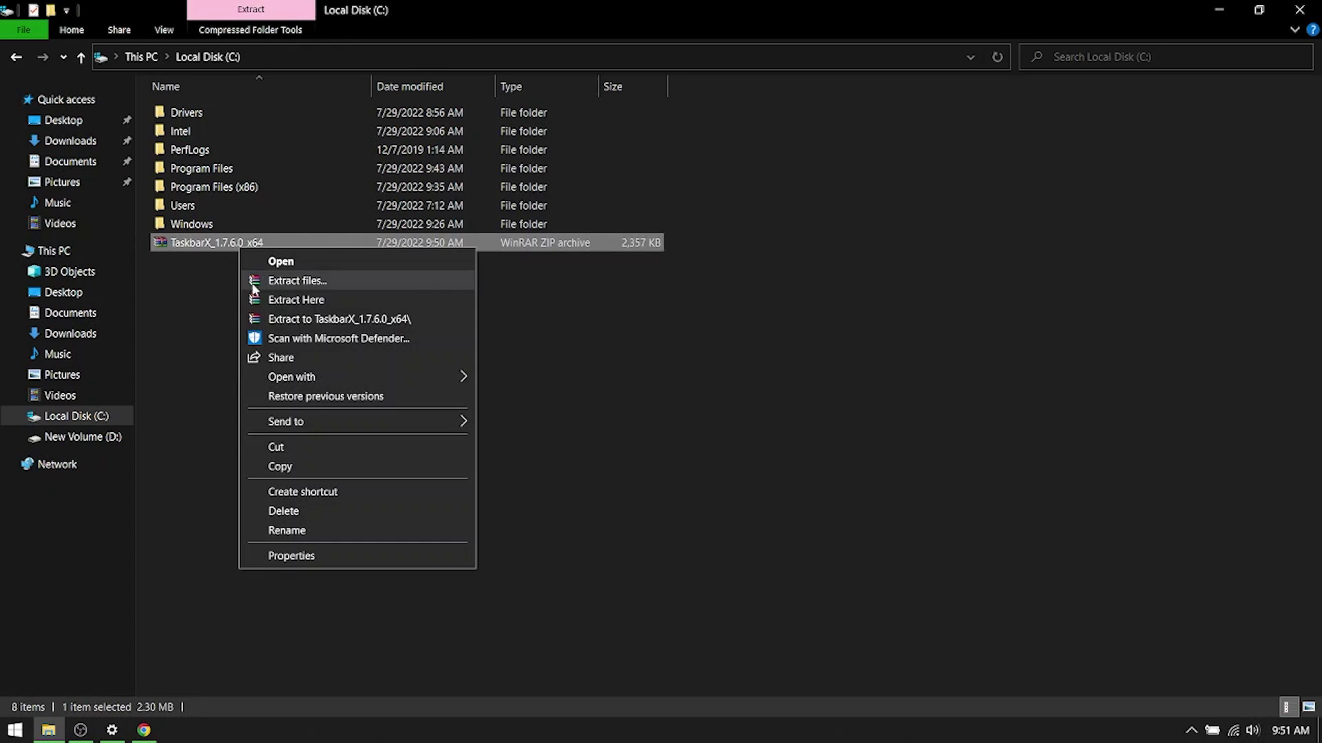
pyautogui.click(289, 313)
pyautogui.doubleClick(229, 262)
pyautogui.scroll(-20, 219, 306)
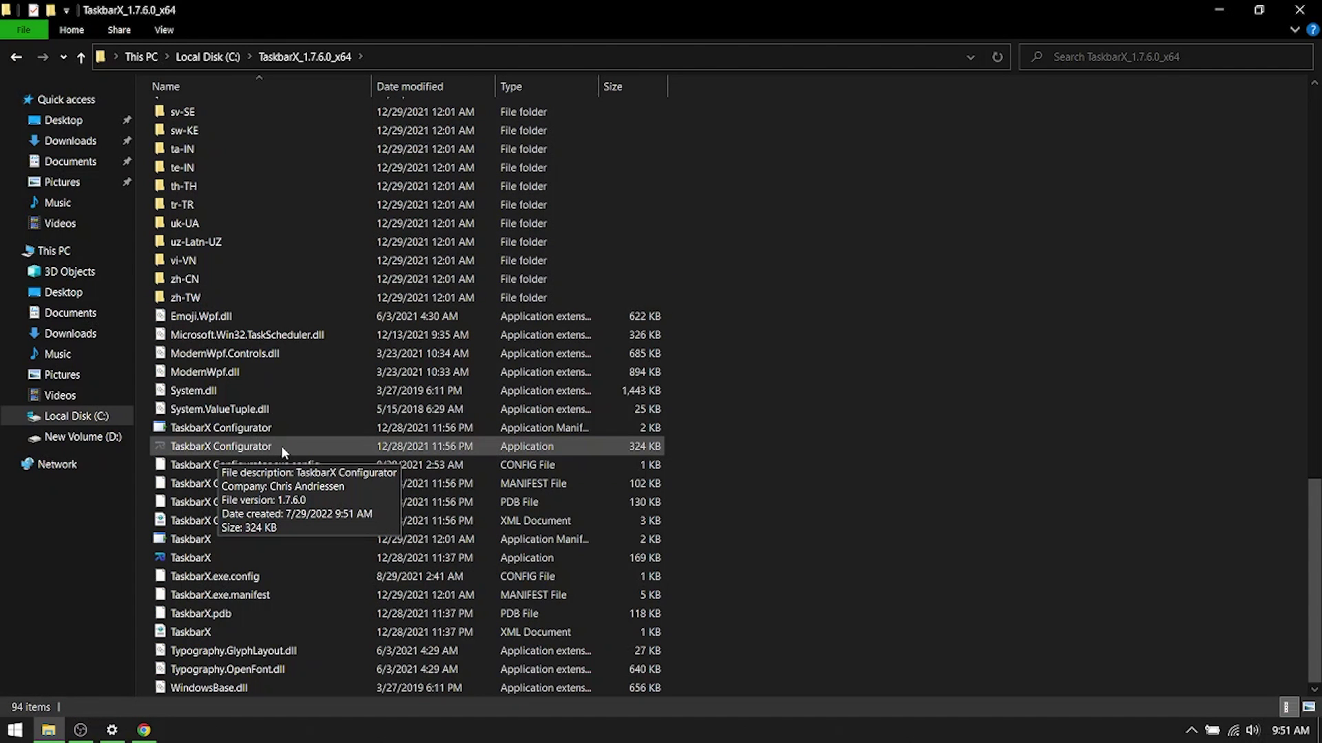
pyautogui.doubleClick(281, 444)
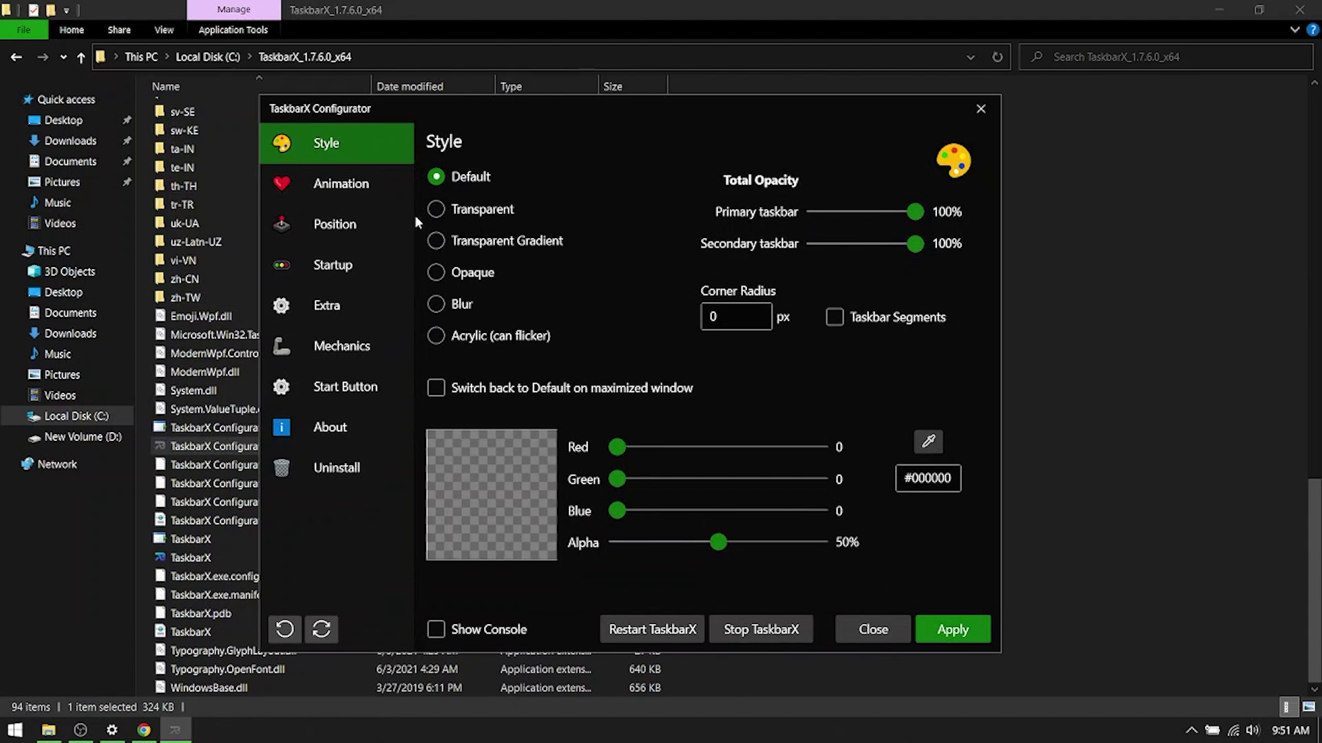
# - Create the TaskbarX startup task schedule on the Startup page and dismiss the confirmation
pyautogui.click(367, 265)
pyautogui.click(549, 259)
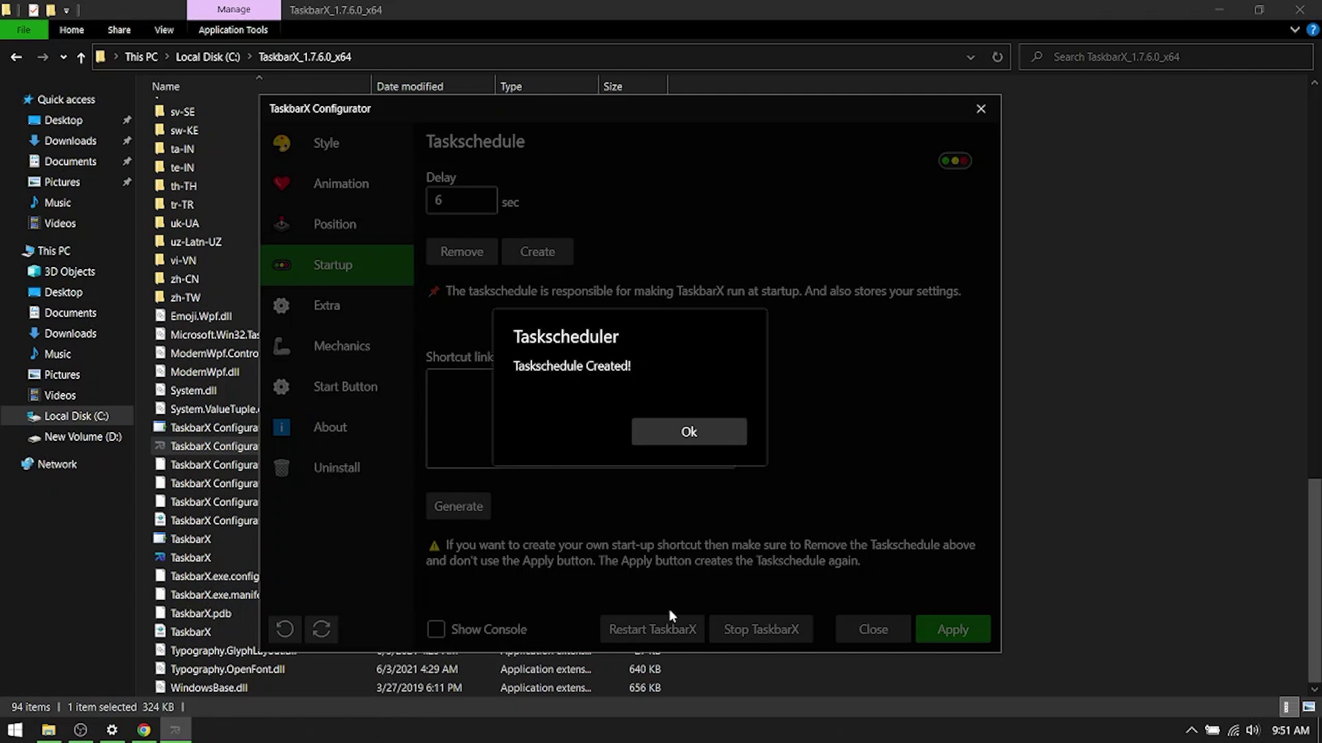
pyautogui.press('Return')
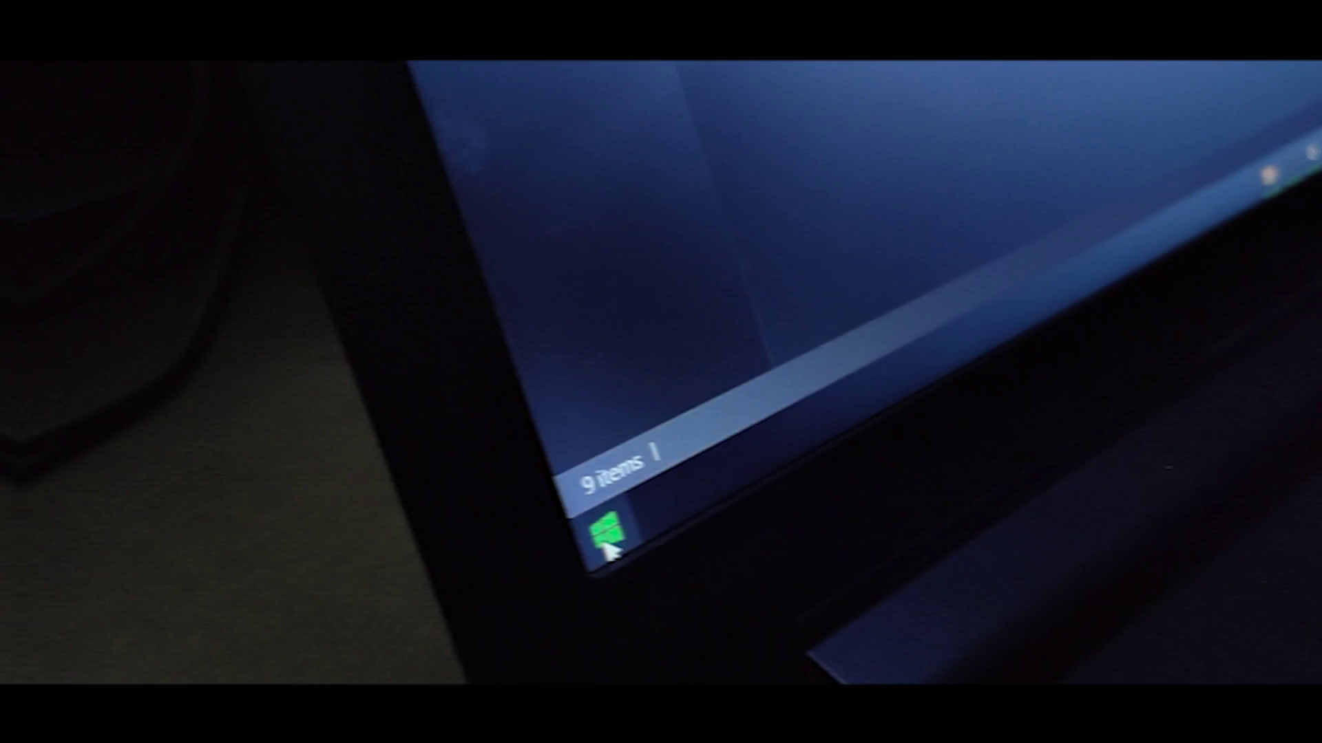
# - Restart the PC from the Start power options, then add 'joy the' to the project file name
pyautogui.click(573, 451)
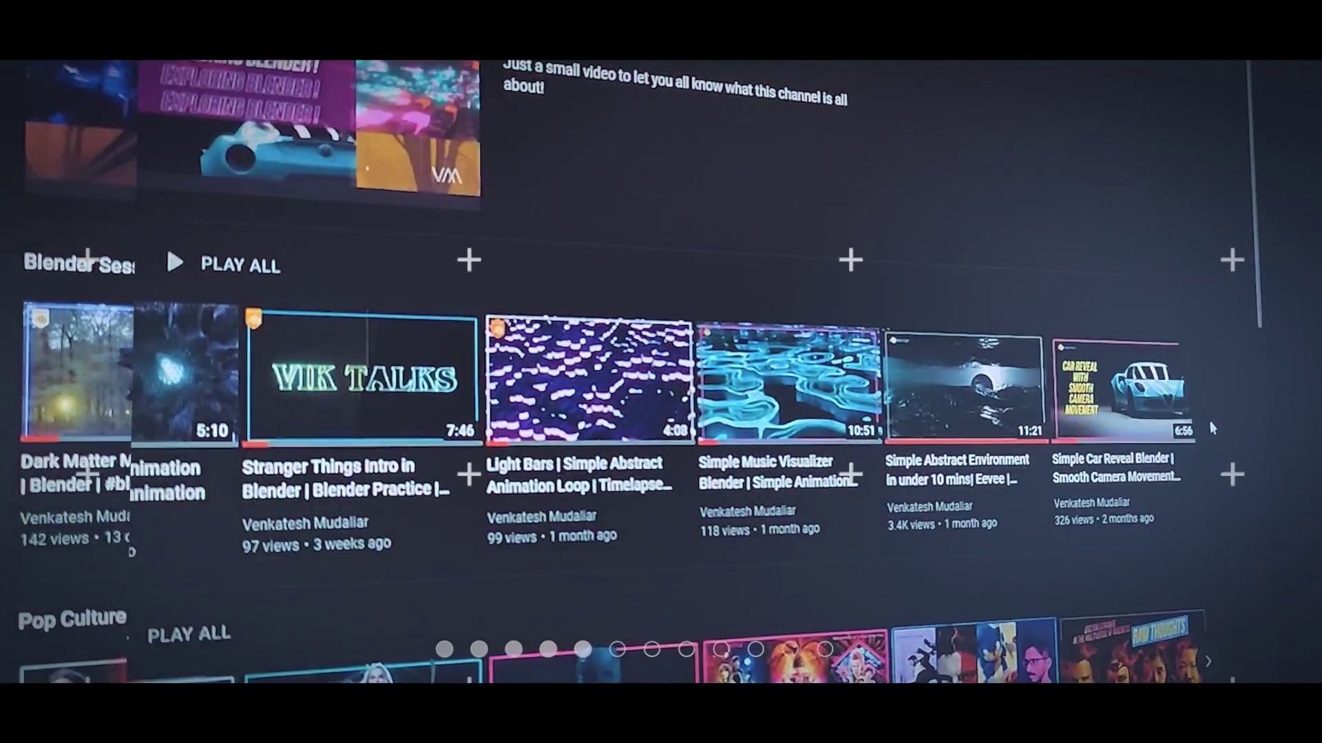
pyautogui.scroll(-5, 1237, 431)
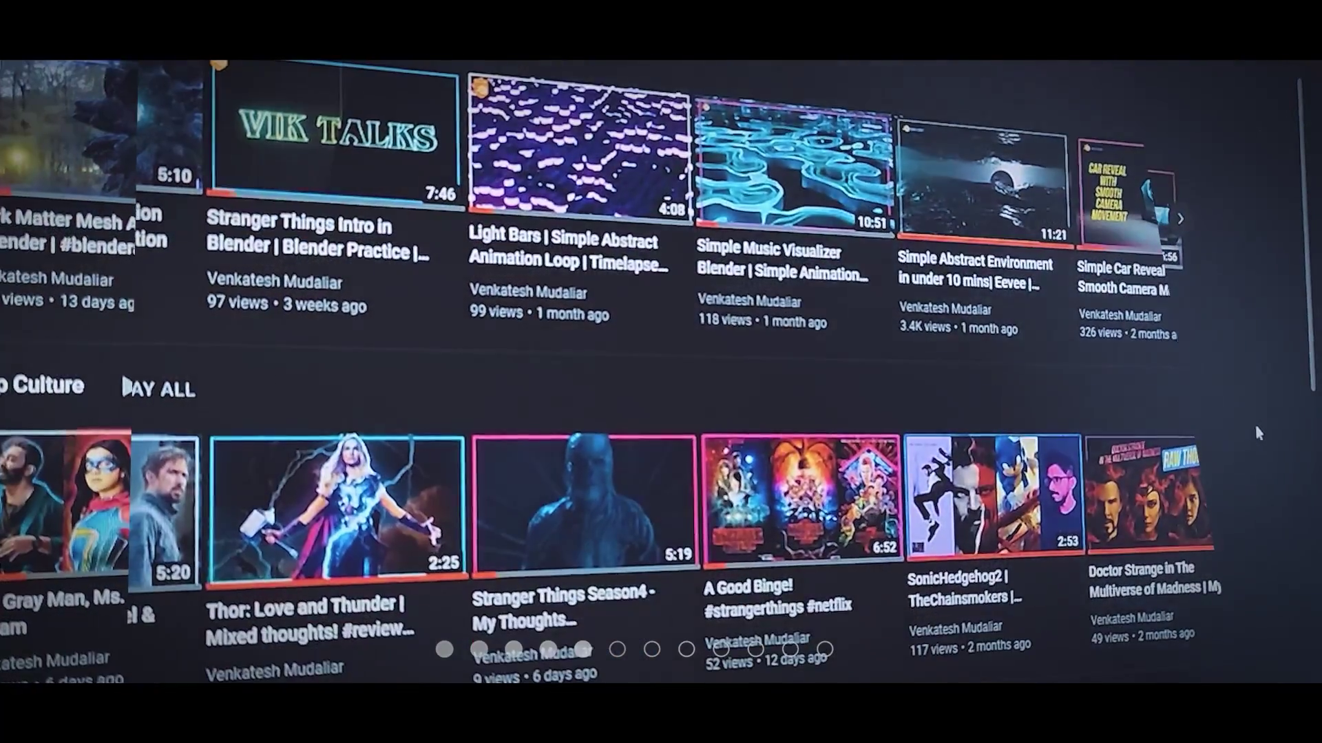
pyautogui.scroll(-4, 1257, 432)
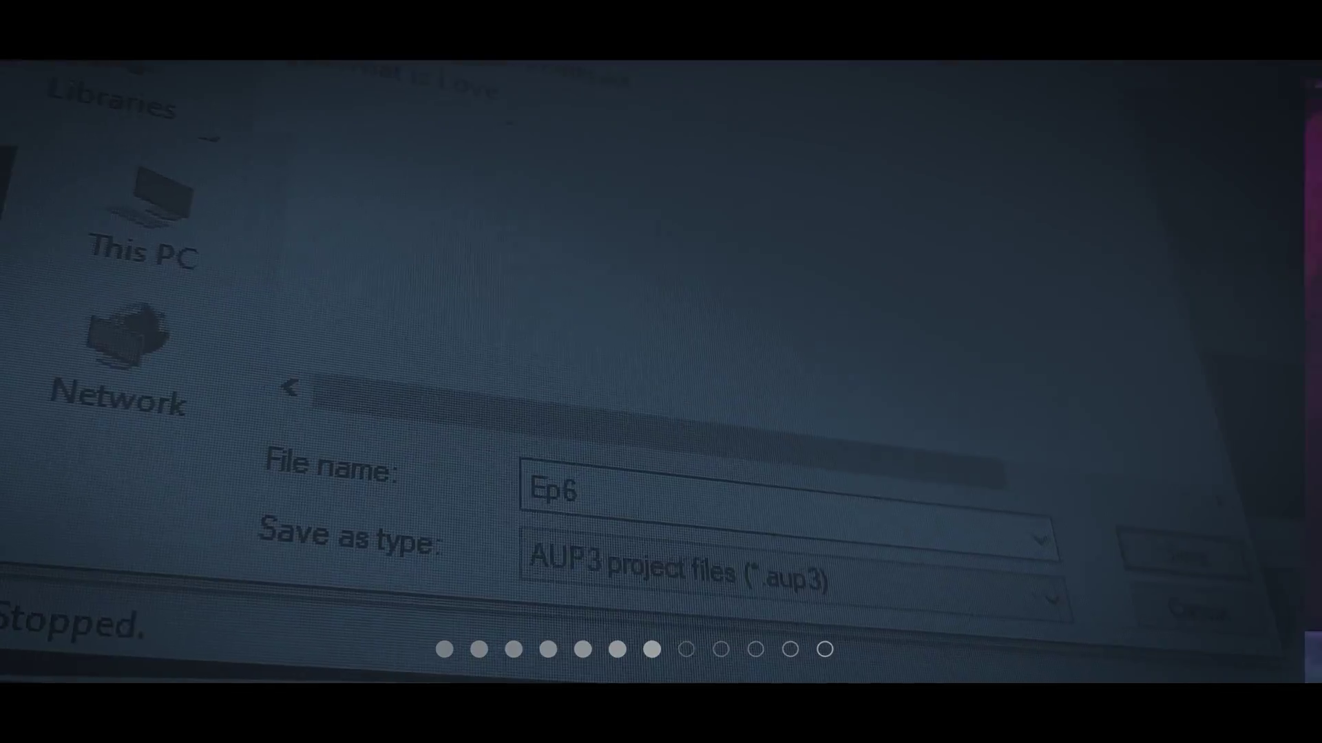
pyautogui.write('joy the')
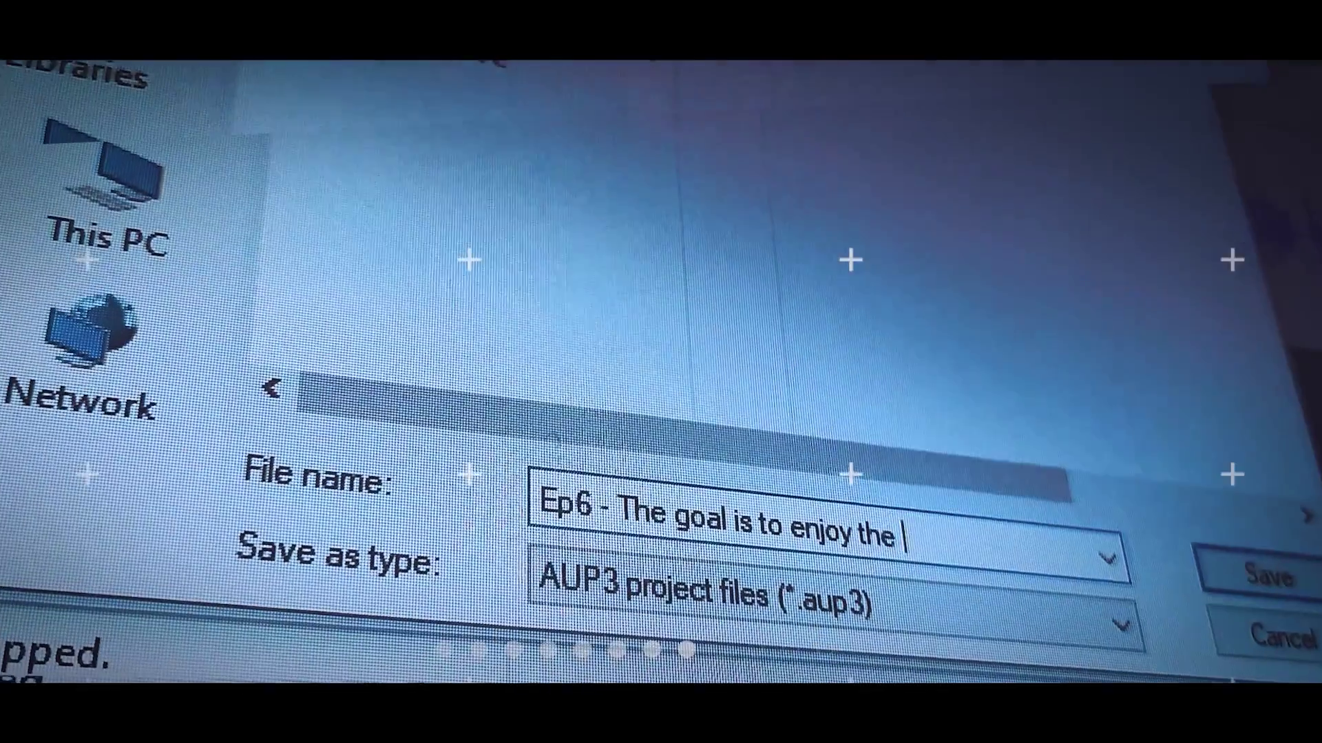